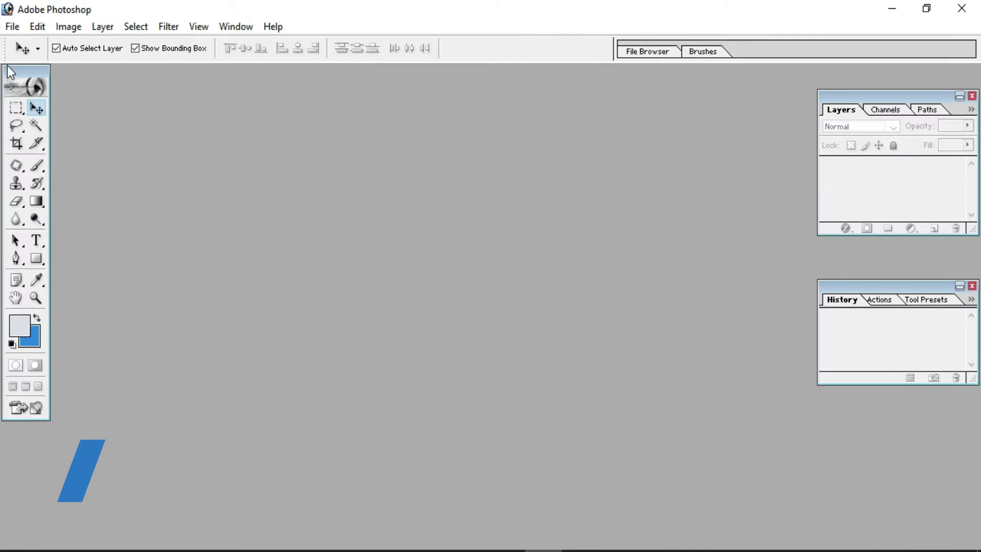
Step: Wait for Photoshop to finish loading, then open the File menu
click(12, 27)
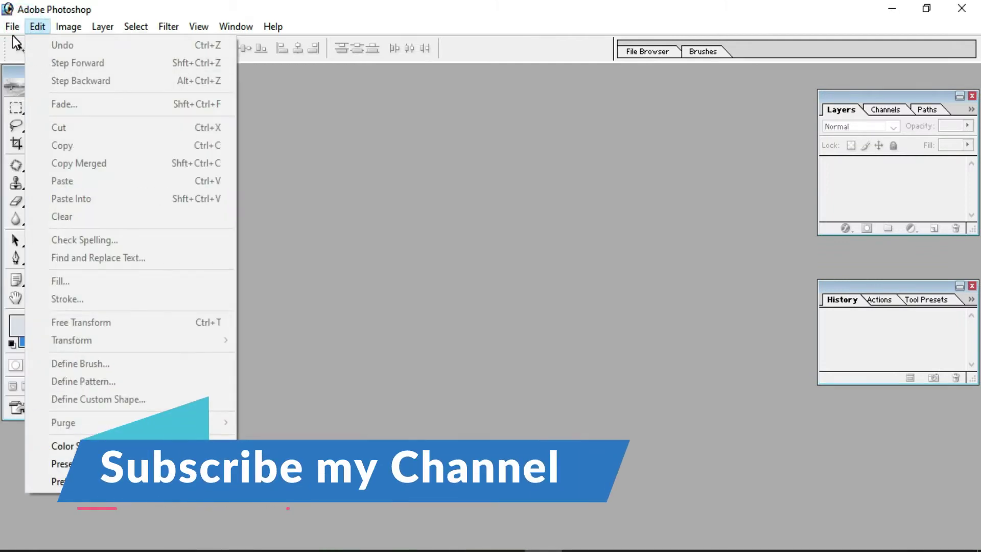
Step: Create a white 1282 × 720 pixel, 300 ppi document and maximize its window
click(61, 45)
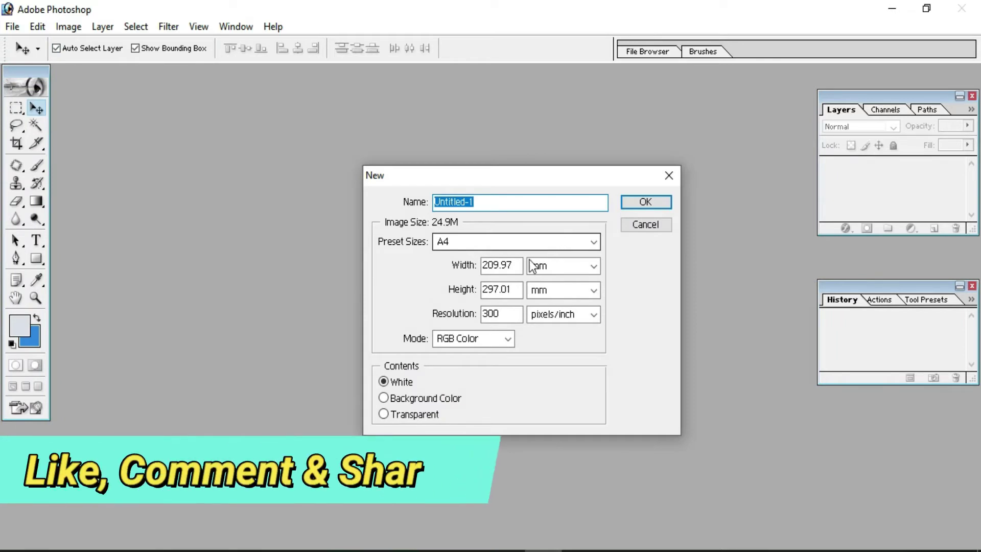
click(565, 274)
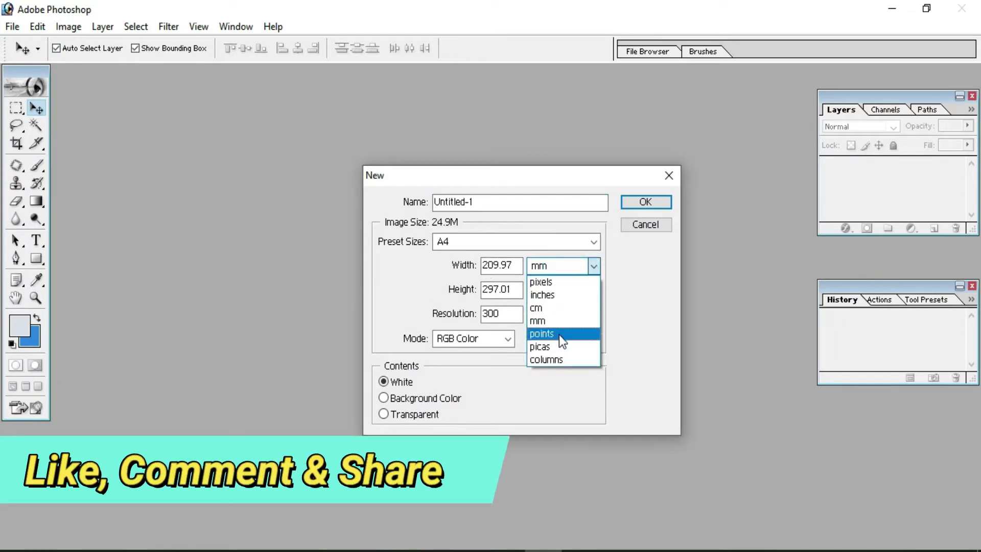
click(559, 284)
click(559, 285)
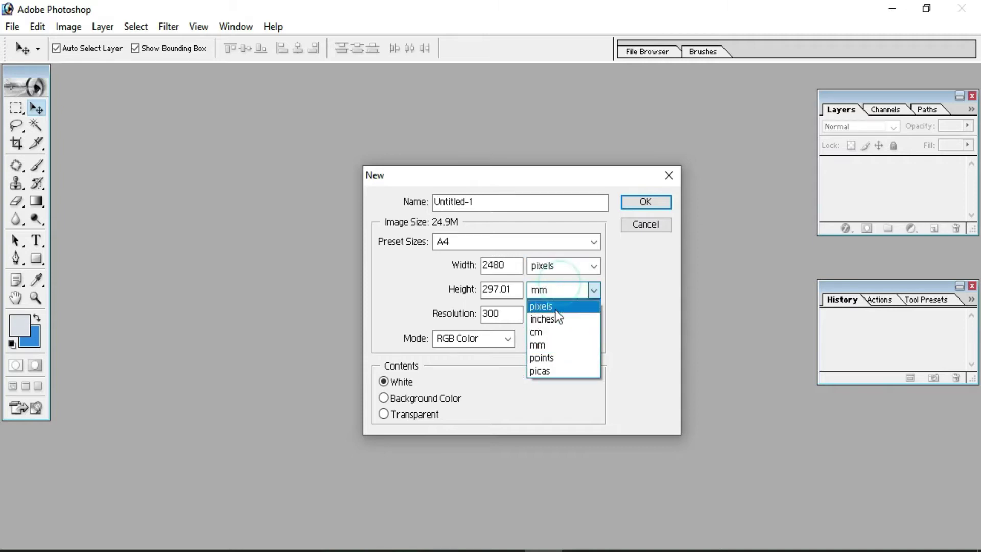
click(553, 307)
double_click(515, 264)
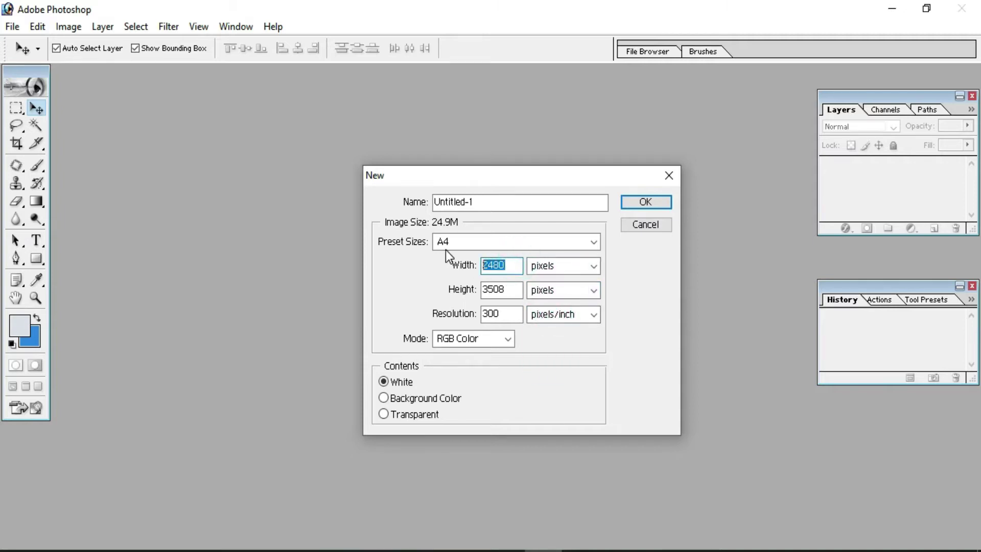
text(1282)
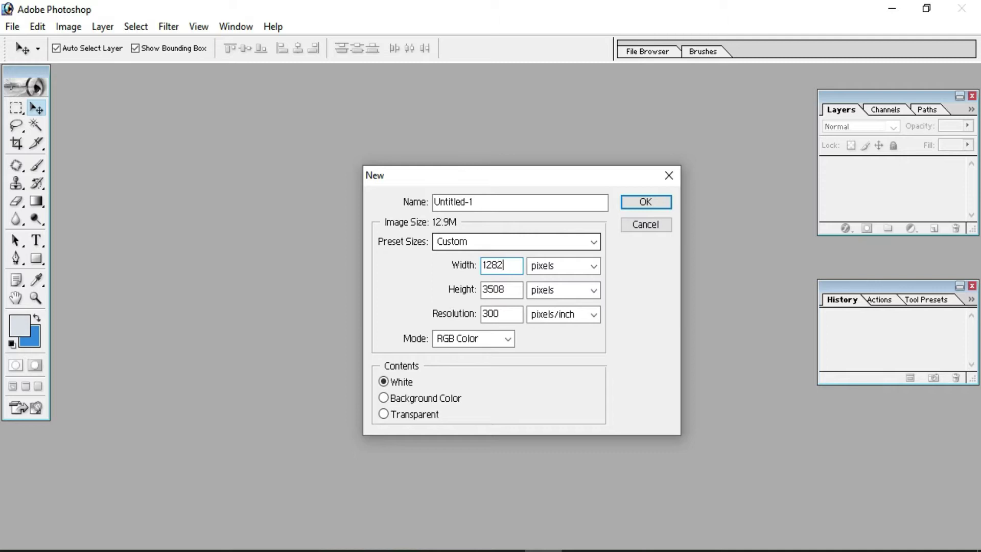
drag(504, 289, 462, 290)
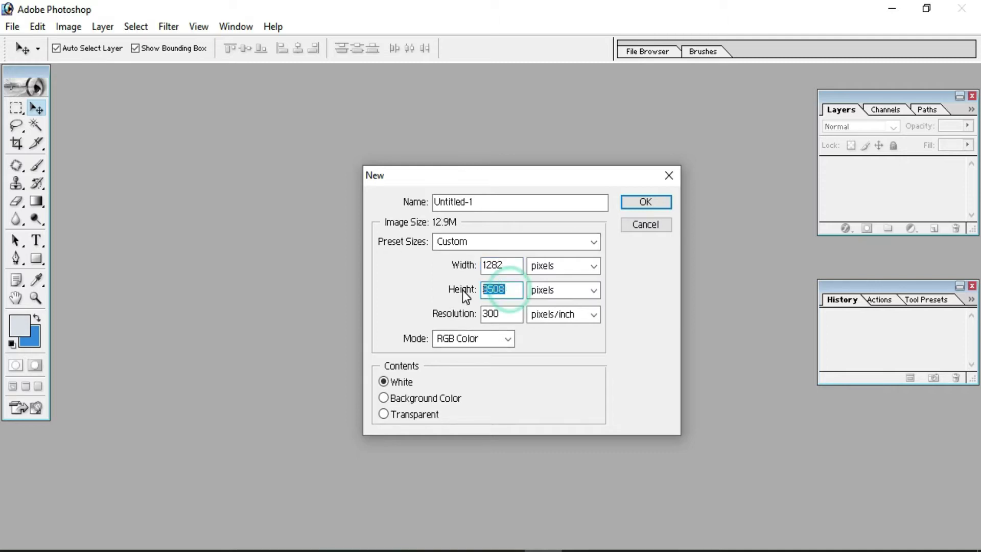
text(720)
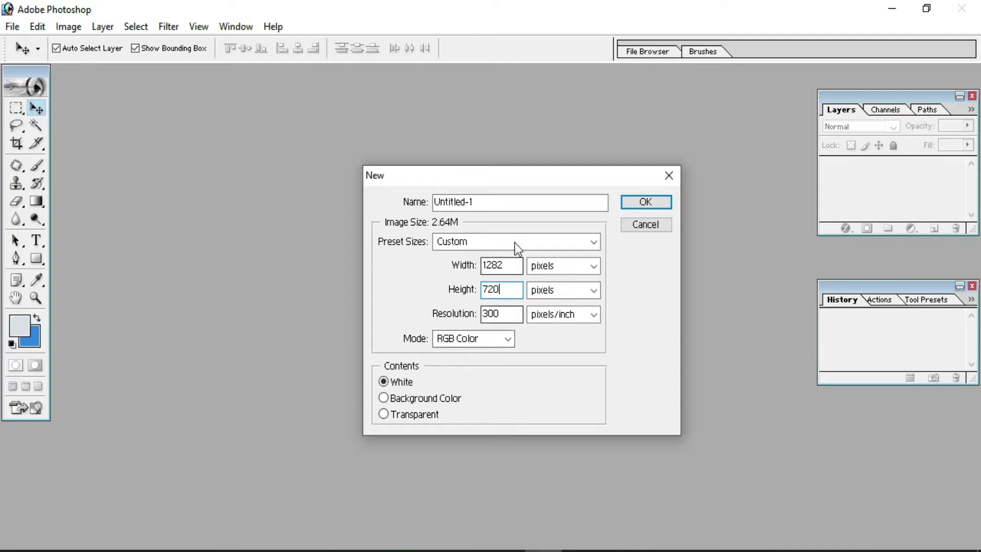
click(643, 205)
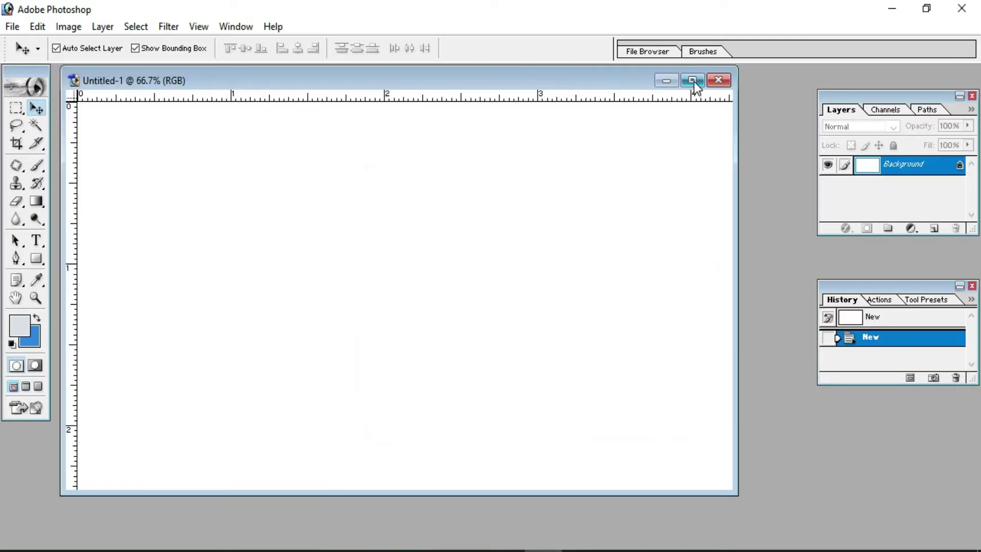
click(692, 80)
Step: Fill a 10 px rounded-rectangle selection with a yellow, purple, orange and navy gradient
key(ctrl+minus)
key(ctrl+0)
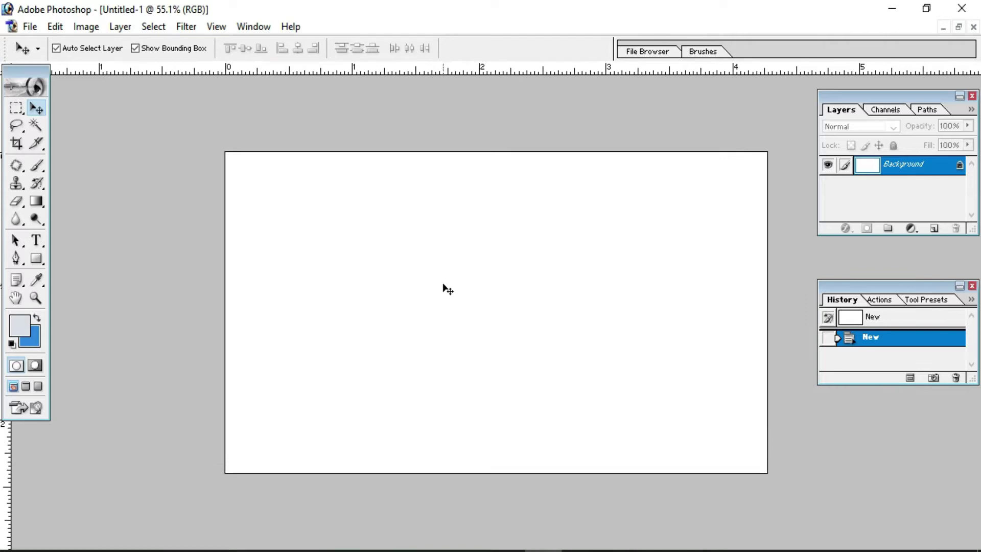
key(ctrl+0)
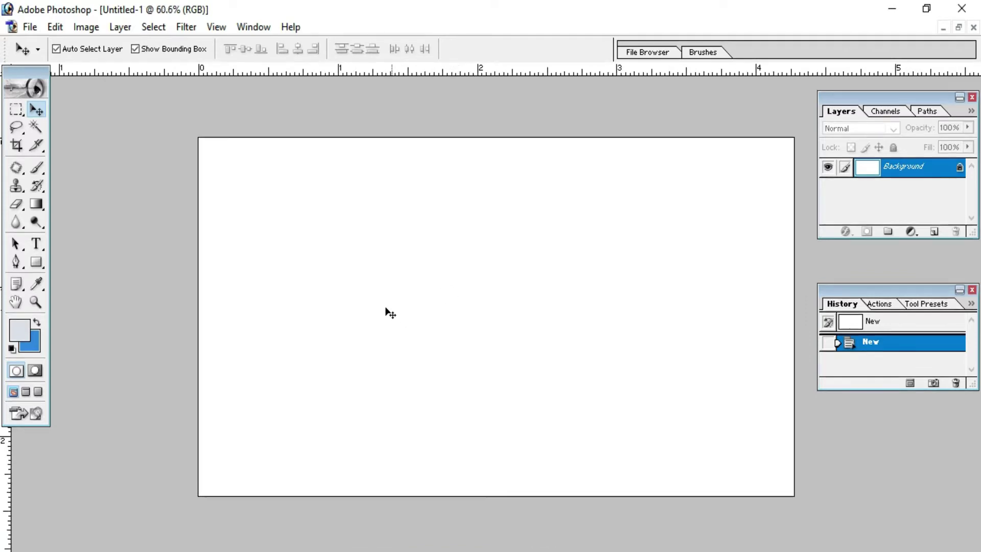
click(44, 204)
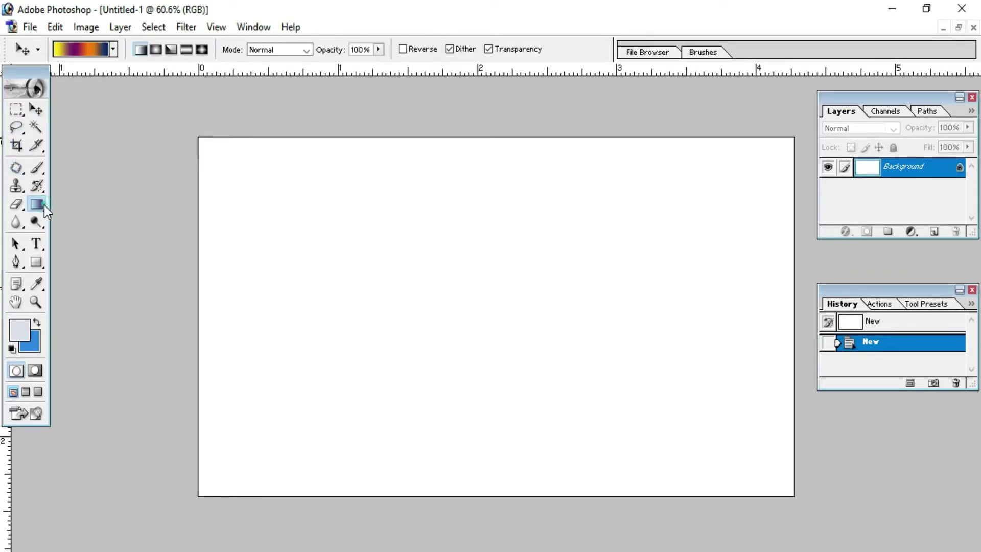
click(37, 262)
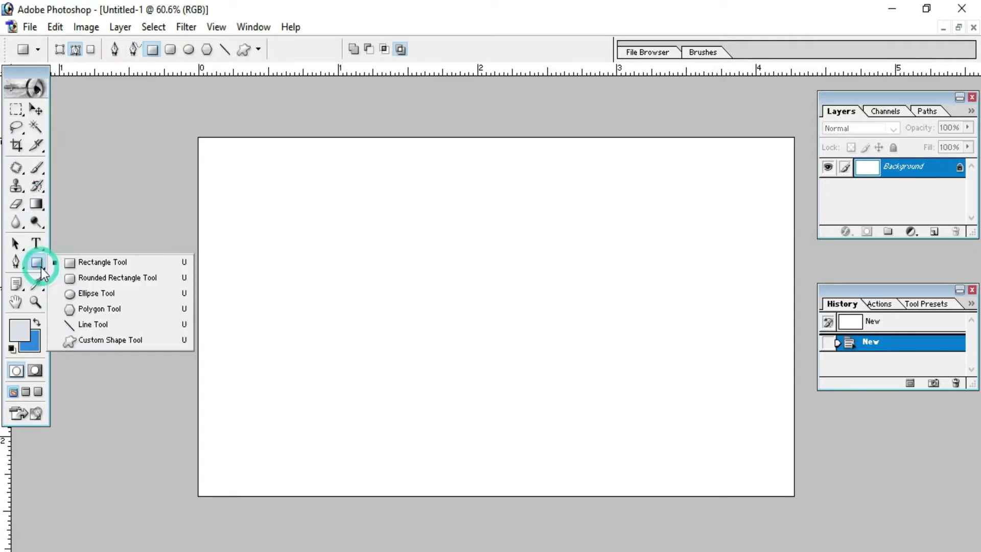
click(97, 278)
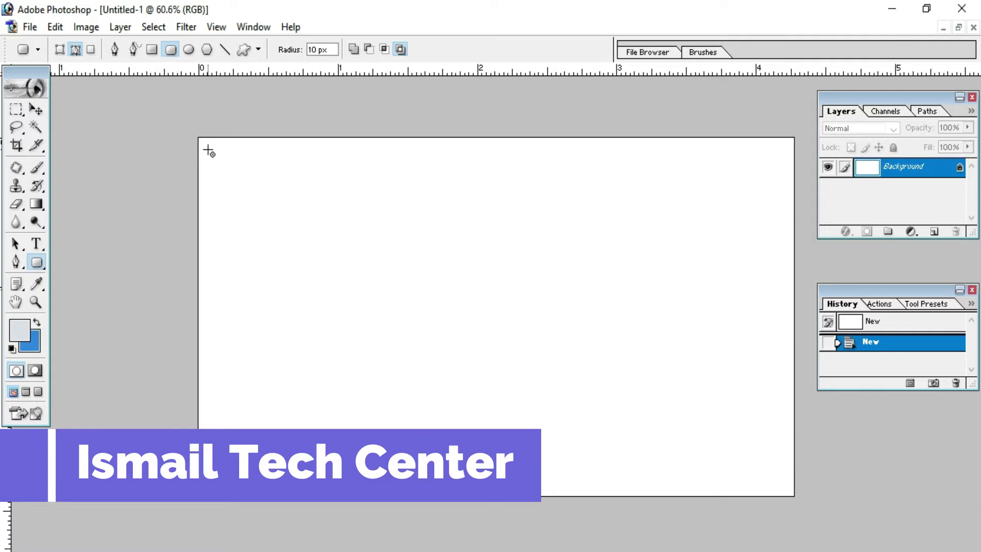
drag(280, 212, 782, 488)
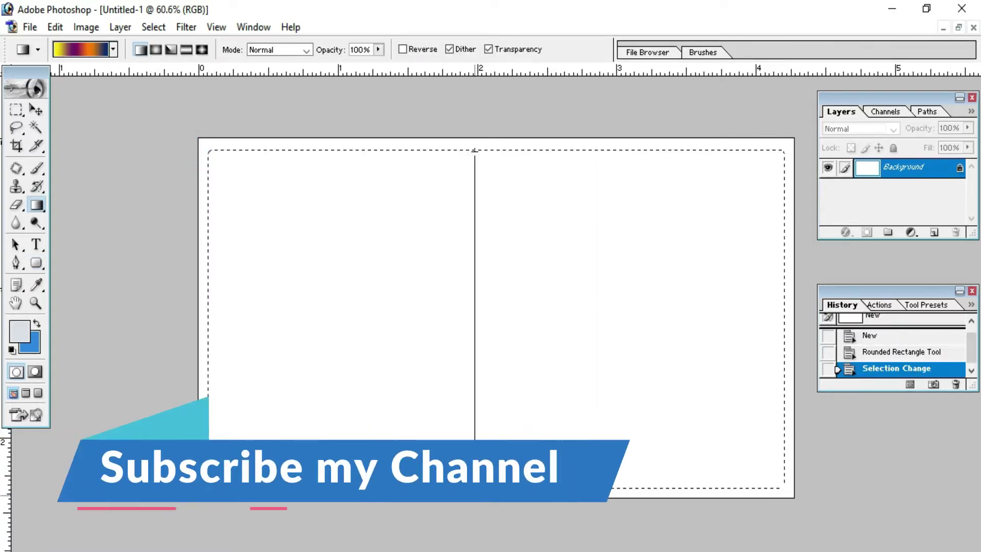
drag(475, 150, 475, 503)
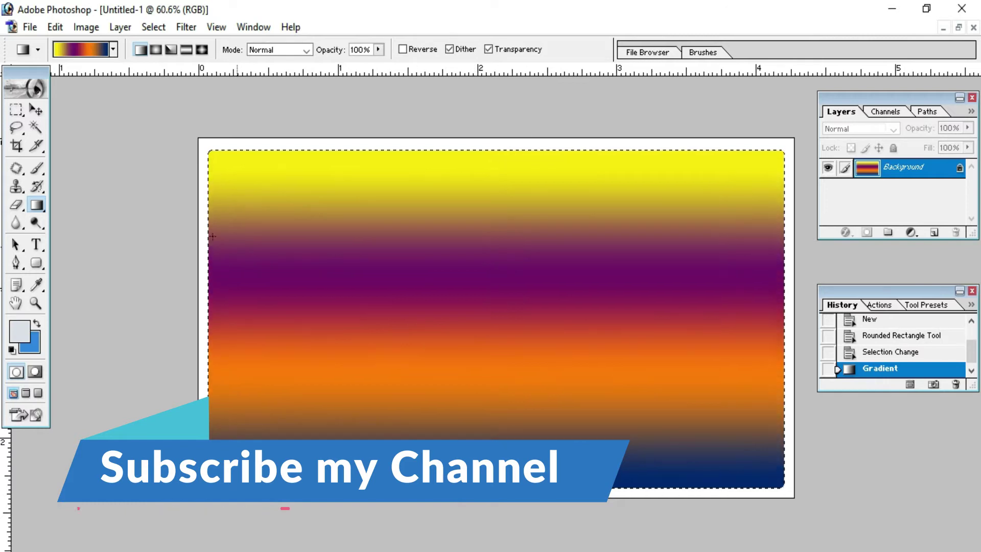
key(m)
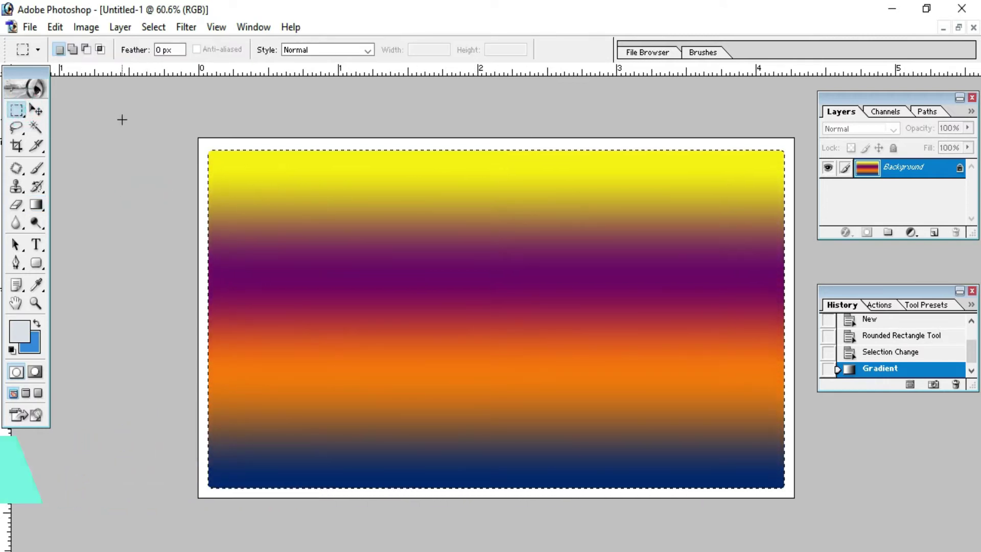
click(193, 254)
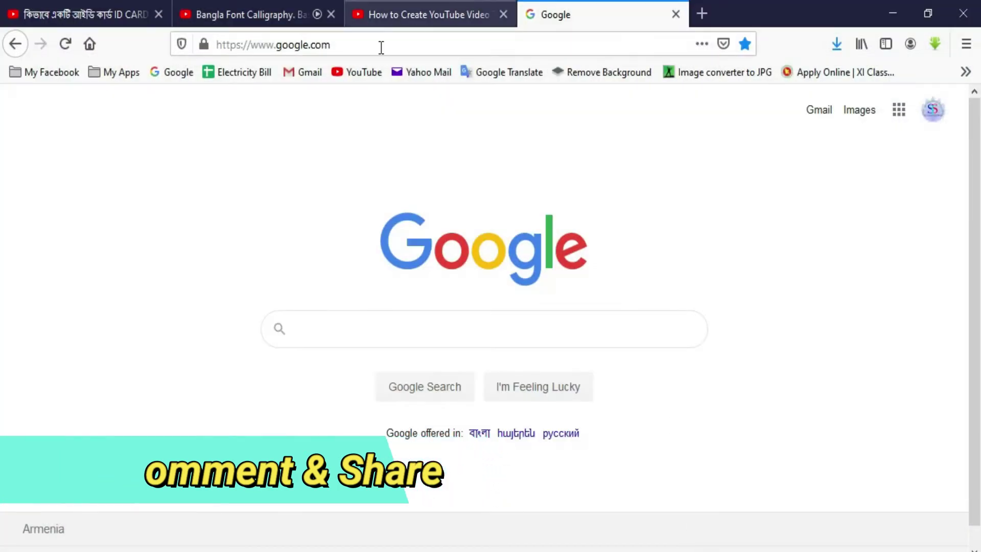
Step: Search Google Images for 'youtube thumbnail background'
click(315, 328)
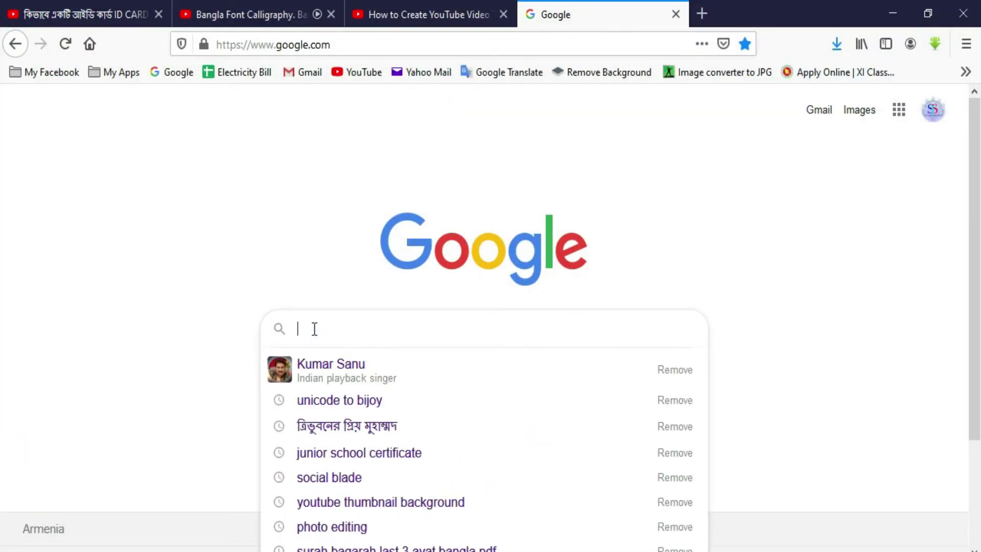
text(you)
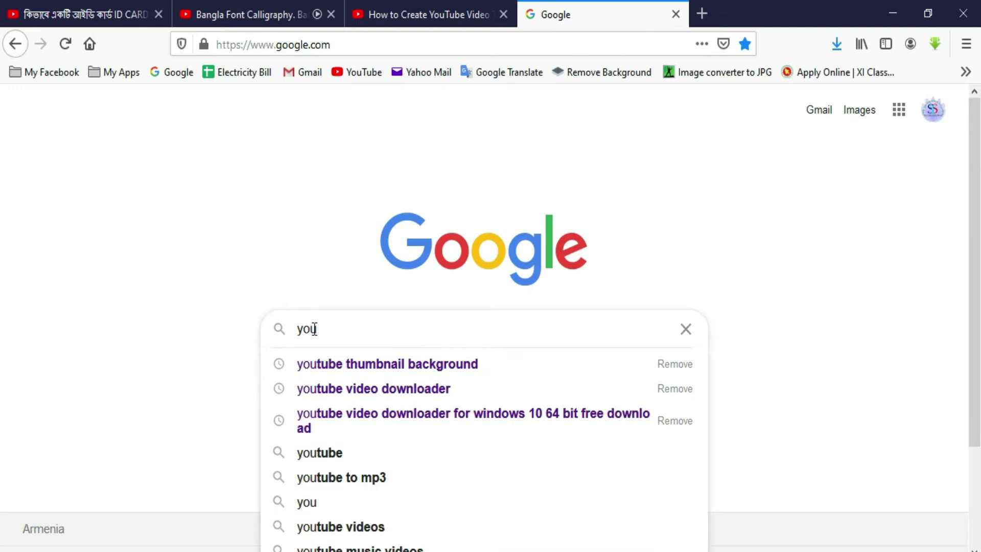
click(405, 366)
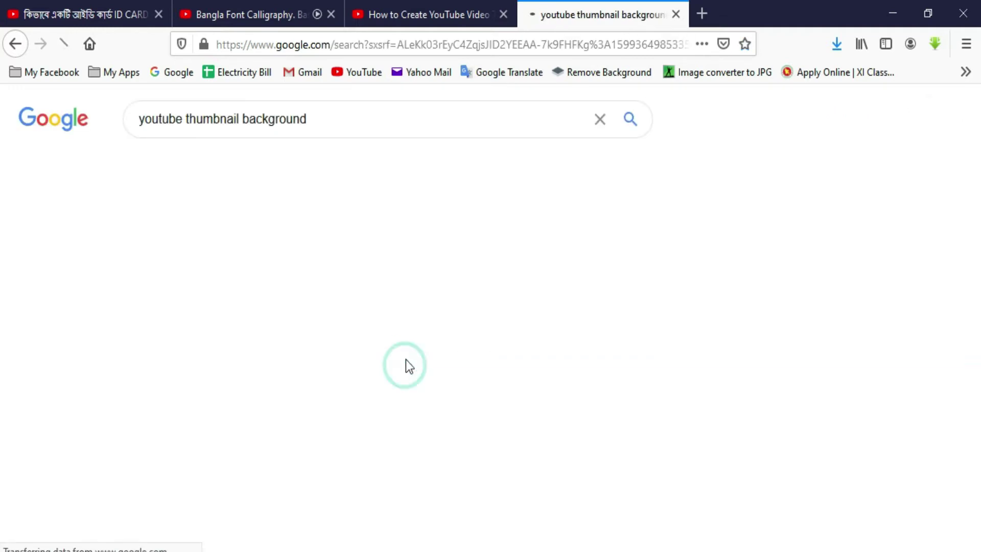
click(278, 237)
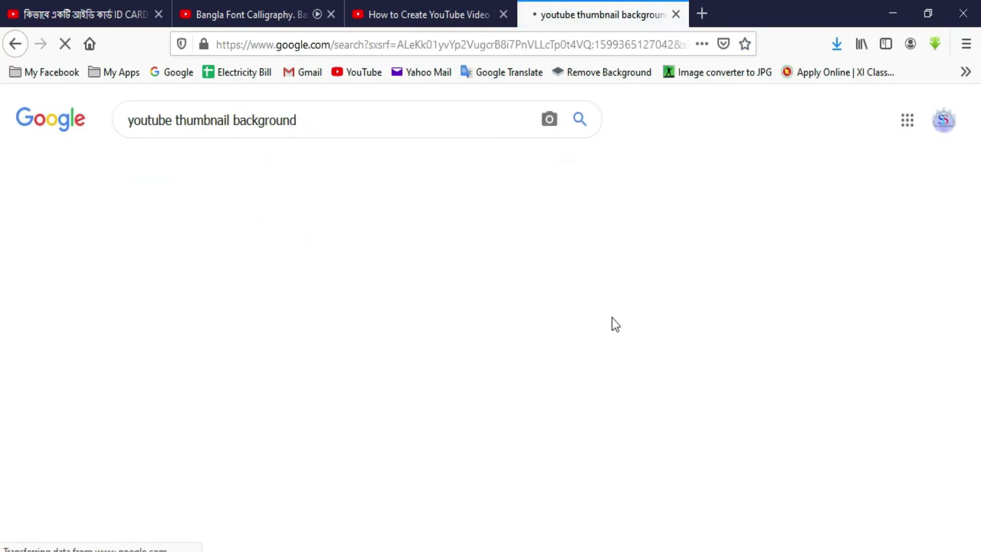
scroll(468, 301, down, 10)
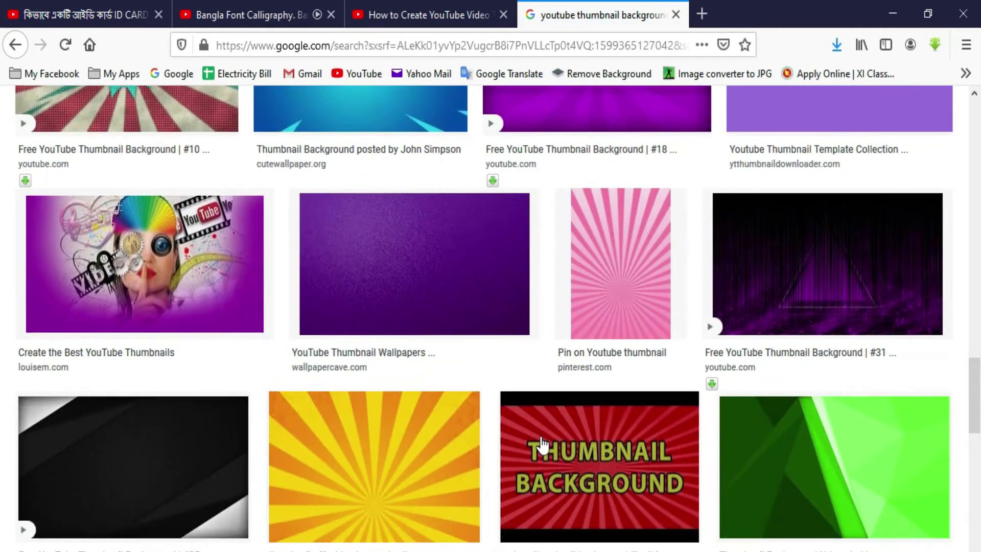
Step: Open the teal blank background 1443-2+BLANK.jpg from the results in Photoshop
click(467, 256)
scroll(673, 464, down, 5)
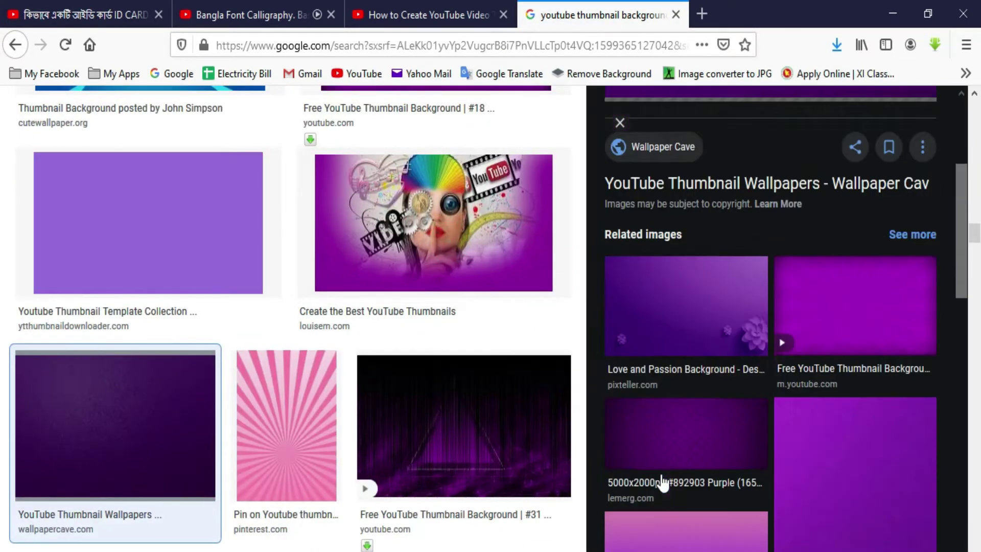
scroll(700, 452, down, 10)
scroll(694, 452, up, 5)
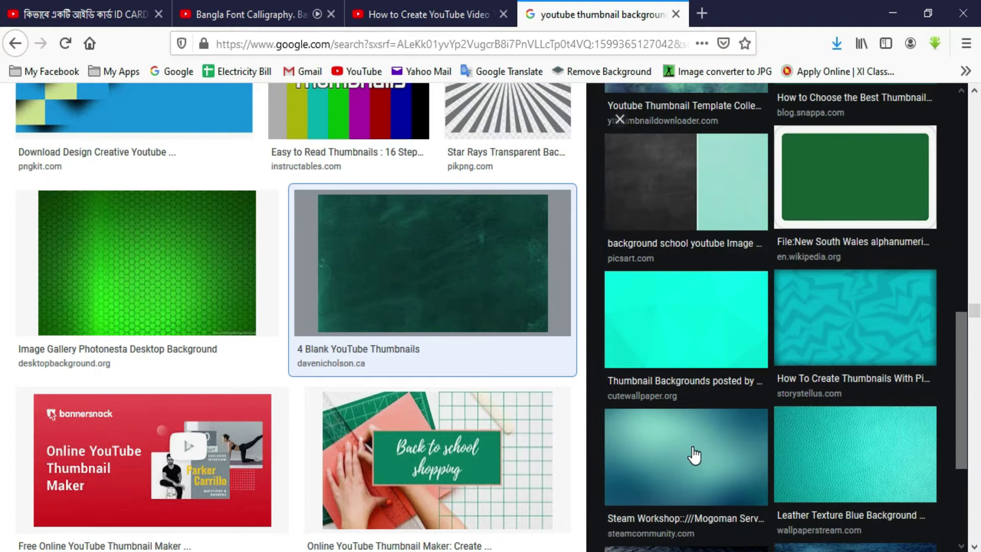
scroll(689, 447, up, 2)
scroll(685, 452, up, 5)
scroll(684, 453, up, 7)
scroll(716, 452, up, 2)
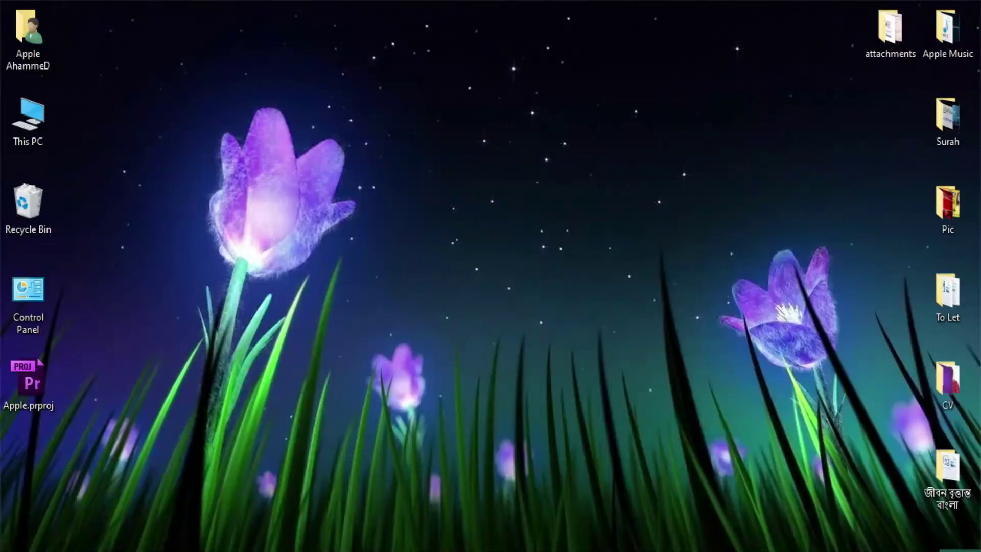
drag(493, 335, 540, 544)
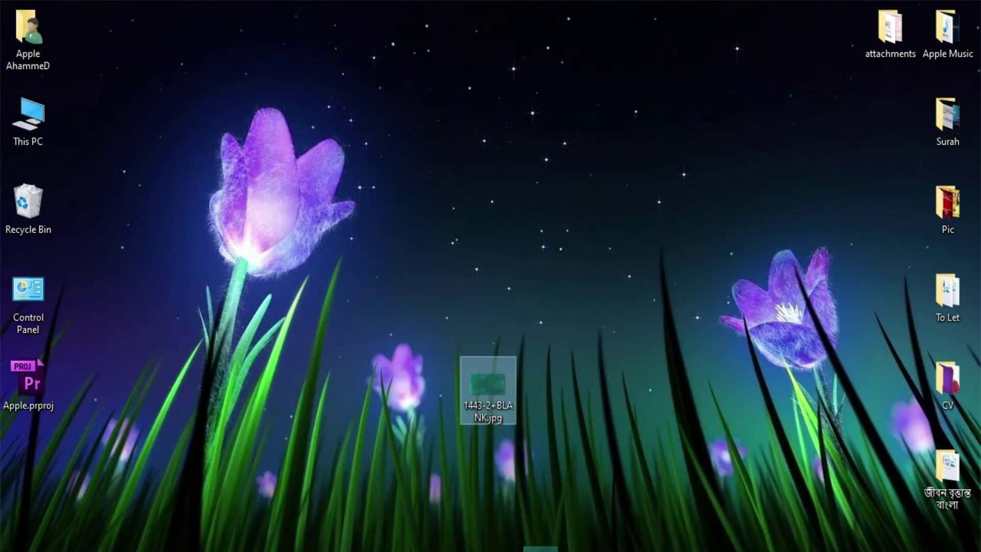
drag(491, 388, 403, 286)
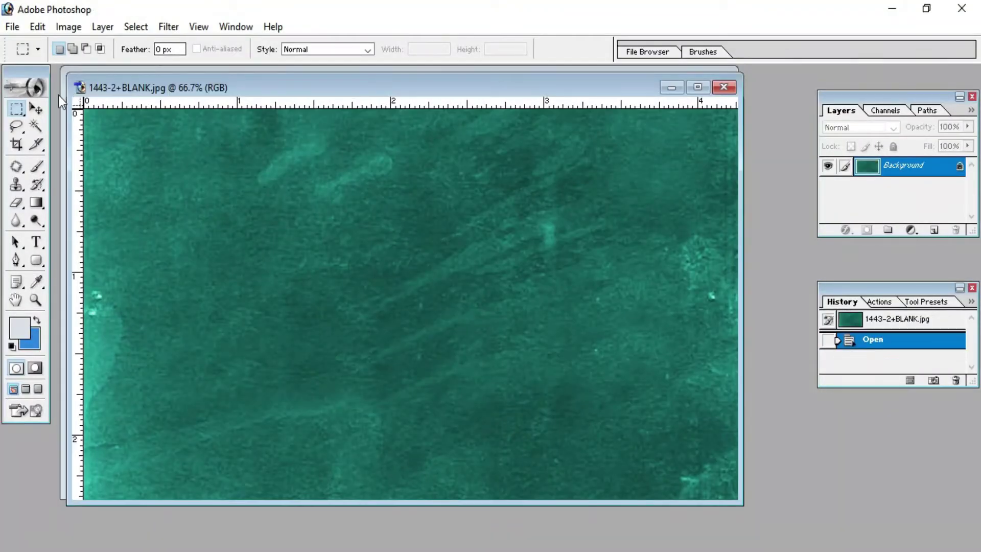
Step: Drag the teal image into the Untitled-1 gradient document as a new layer
drag(148, 89, 399, 94)
click(36, 108)
mouse_move(606, 201)
mouse_down()
mouse_move(234, 210)
mouse_move(353, 201)
mouse_up()
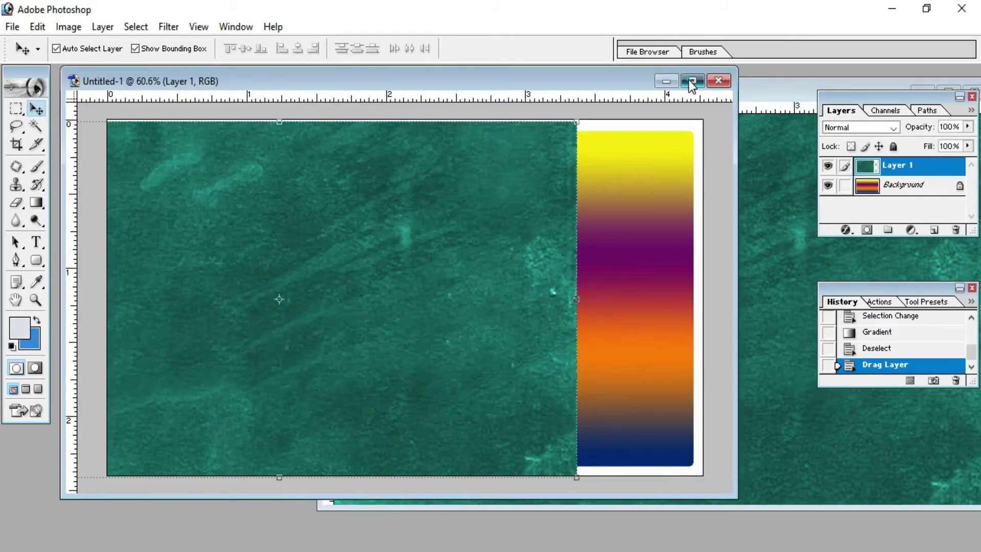
click(691, 81)
Step: Stretch the teal texture over the whole canvas and merge it into the Background
mouse_move(390, 258)
mouse_down()
mouse_move(506, 265)
mouse_move(530, 256)
mouse_move(511, 251)
mouse_up()
drag(789, 489, 802, 498)
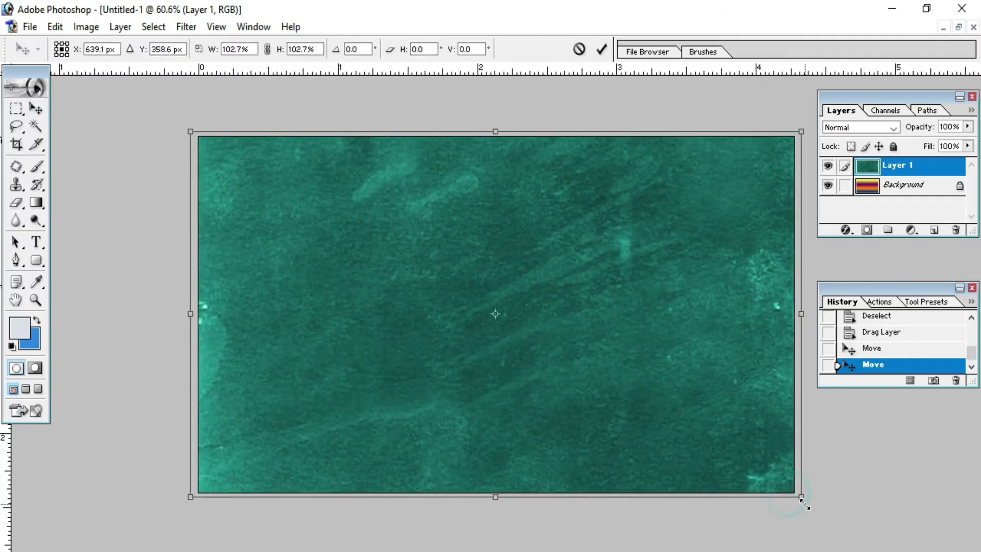
click(602, 49)
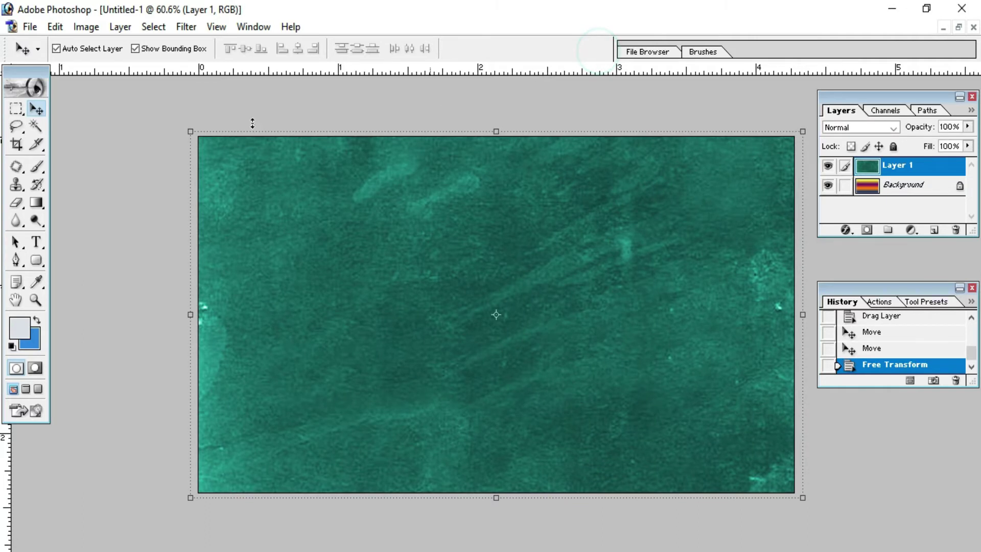
click(17, 109)
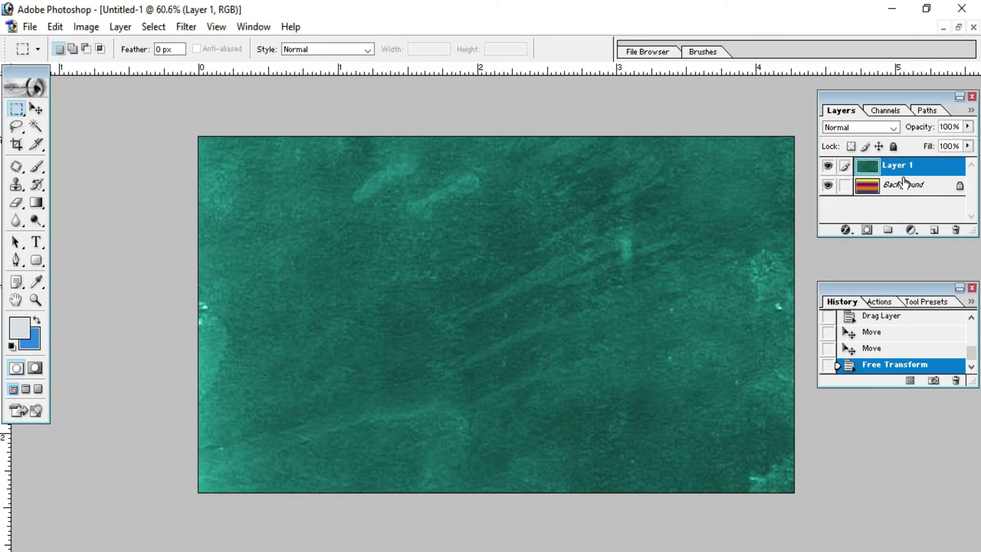
key(ctrl+e)
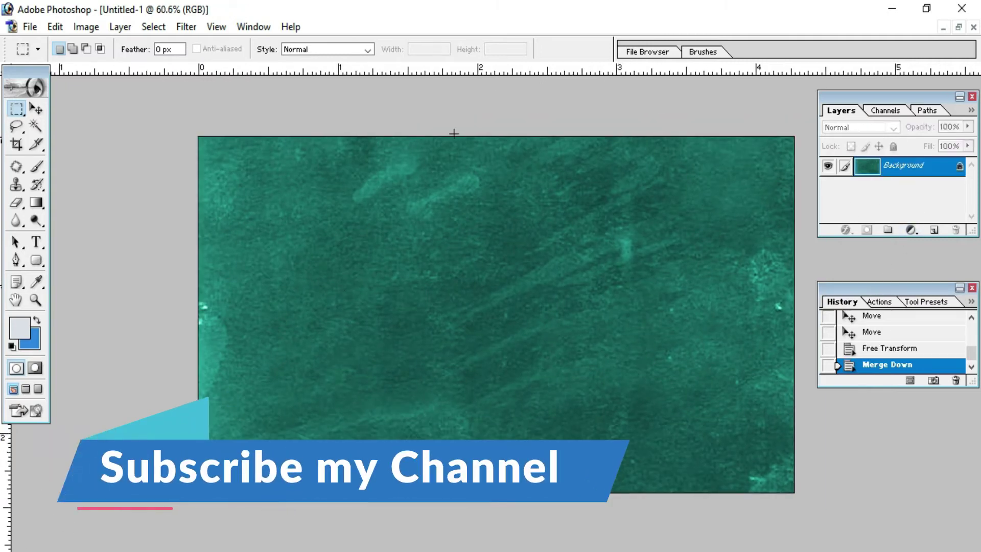
Step: Open the singer's removebg cut-out PNG from the Desktop
click(29, 27)
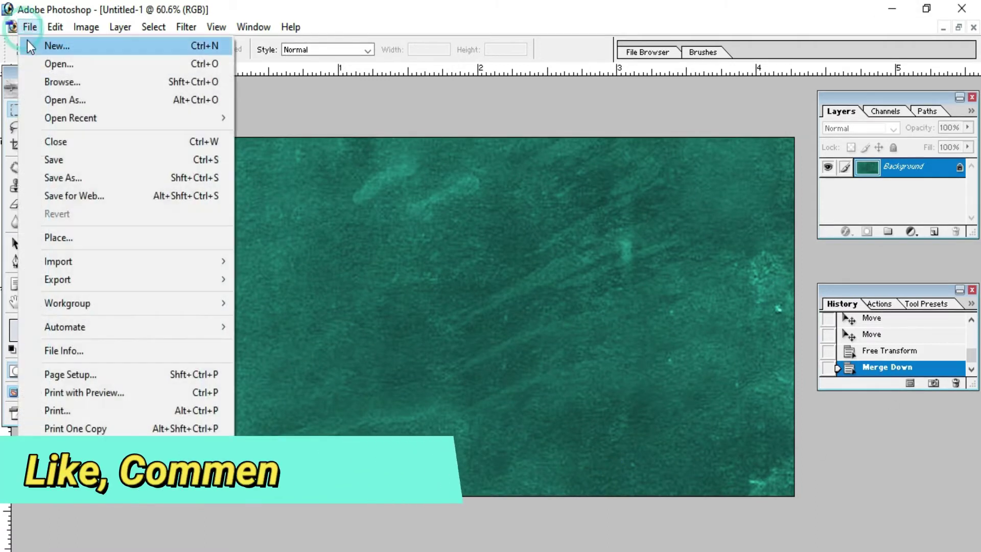
click(51, 63)
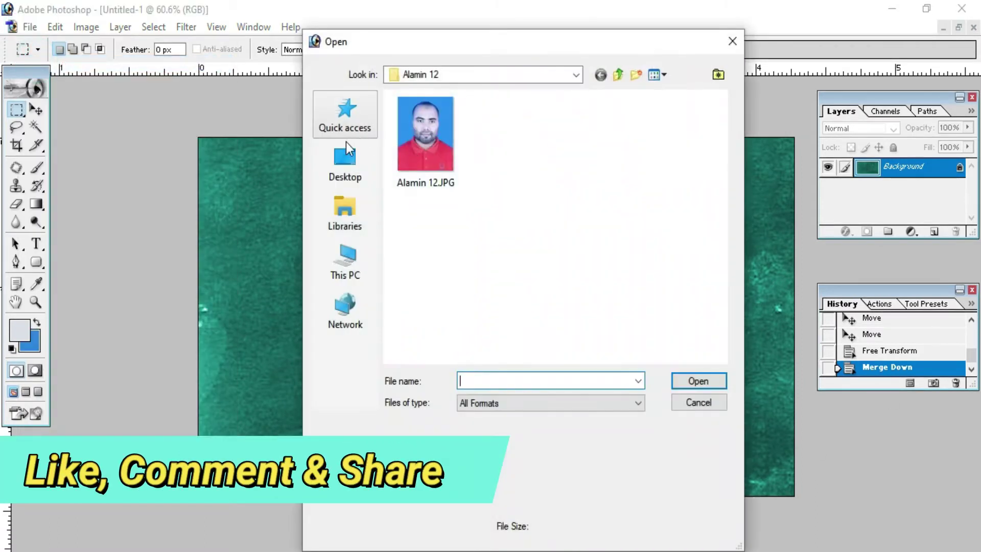
click(345, 156)
click(584, 281)
click(693, 378)
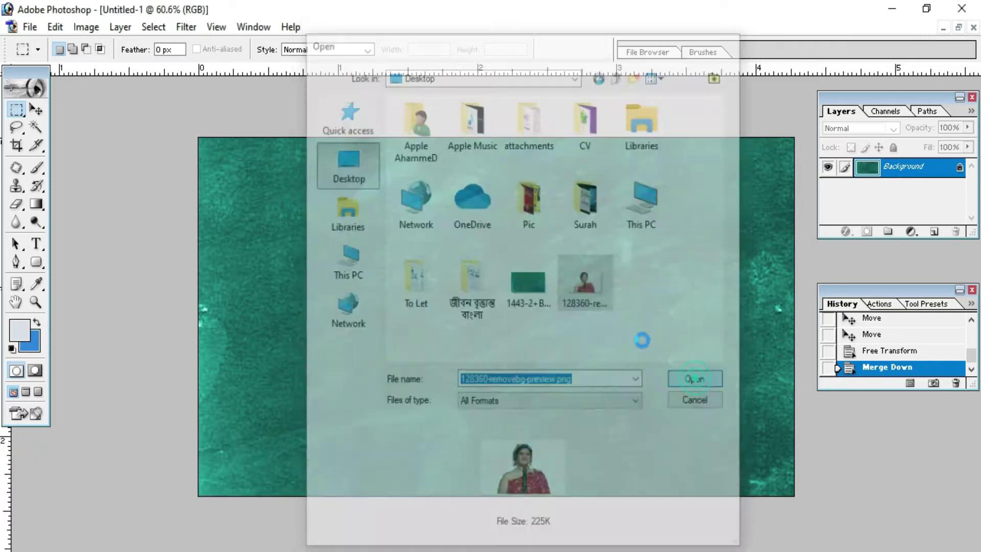
Step: Drag the singer cut-out into the thumbnail document at the bottom-left
click(38, 110)
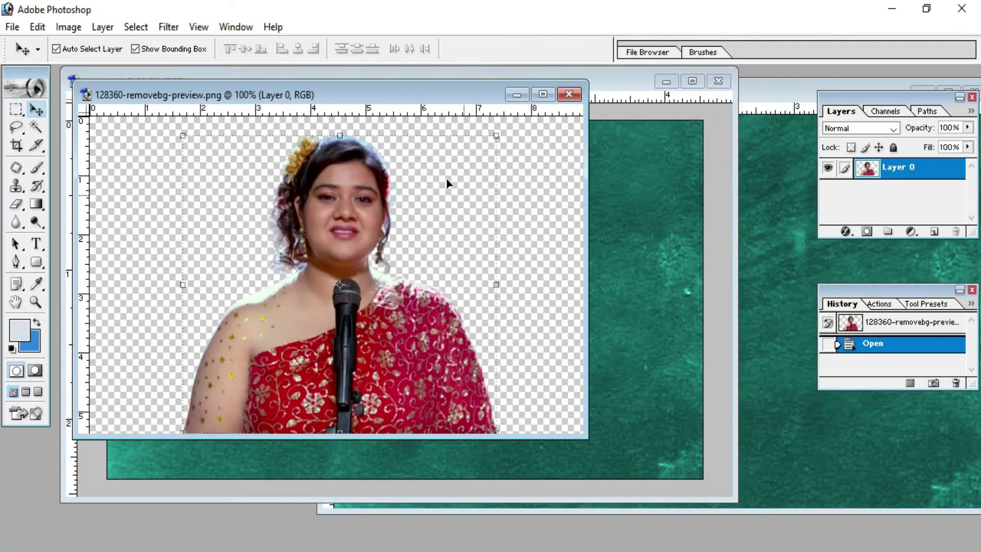
drag(376, 245, 649, 285)
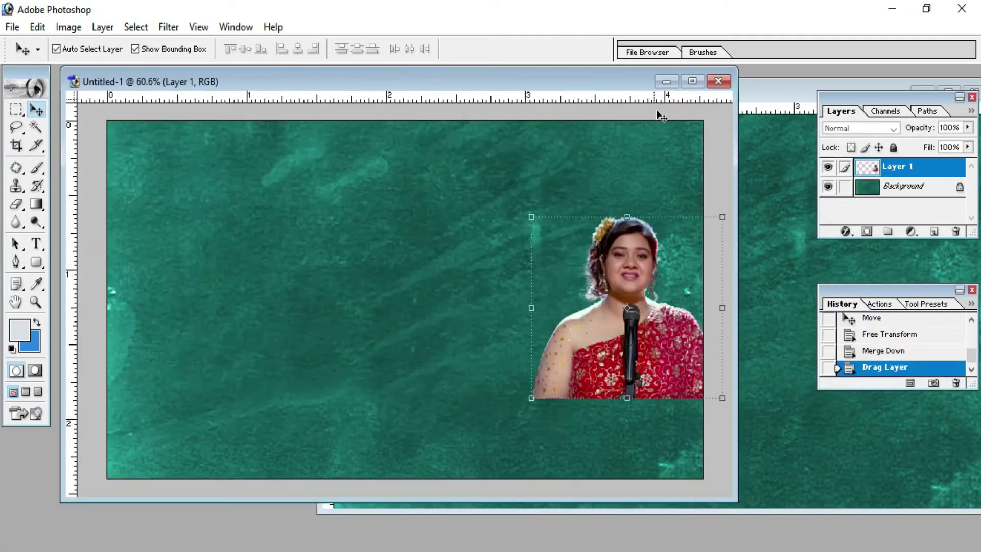
click(693, 81)
mouse_move(585, 307)
mouse_down()
mouse_move(240, 265)
mouse_move(232, 415)
mouse_up()
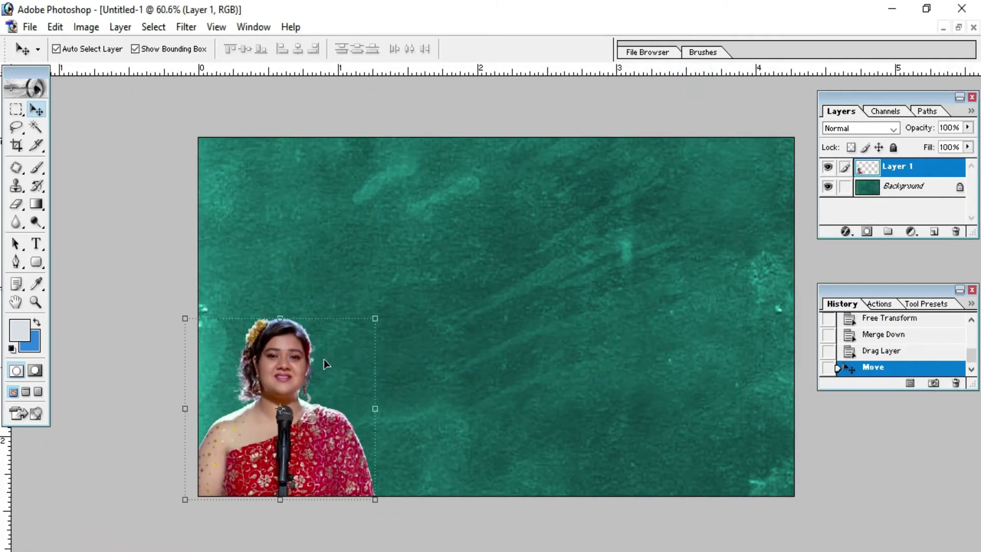
Step: Scale the singer to about 165% × 195%, tilt her 5.6°, and fit her left
mouse_move(376, 319)
mouse_down()
mouse_move(466, 233)
mouse_move(519, 142)
mouse_move(551, 147)
mouse_up()
drag(463, 290, 431, 287)
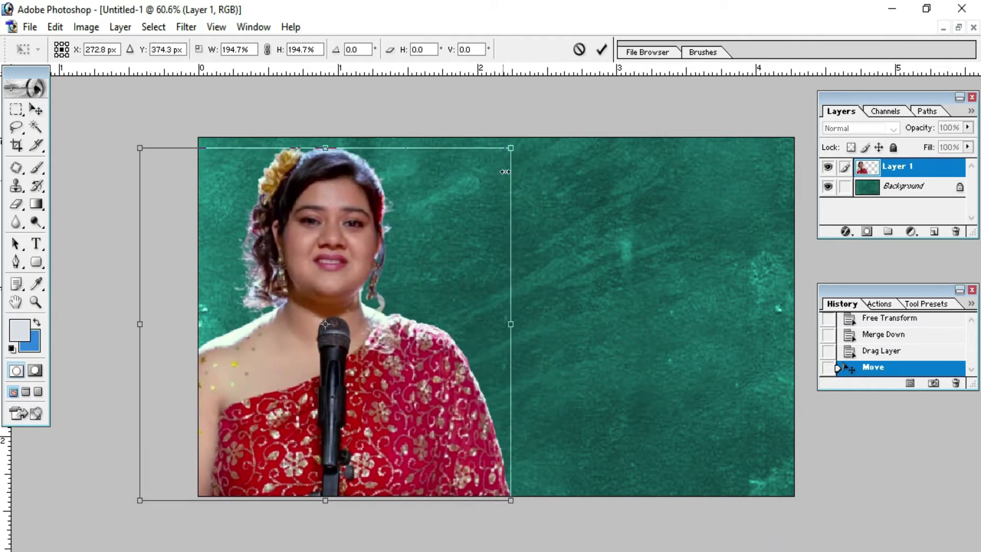
drag(511, 325, 421, 317)
key(shift+Left)
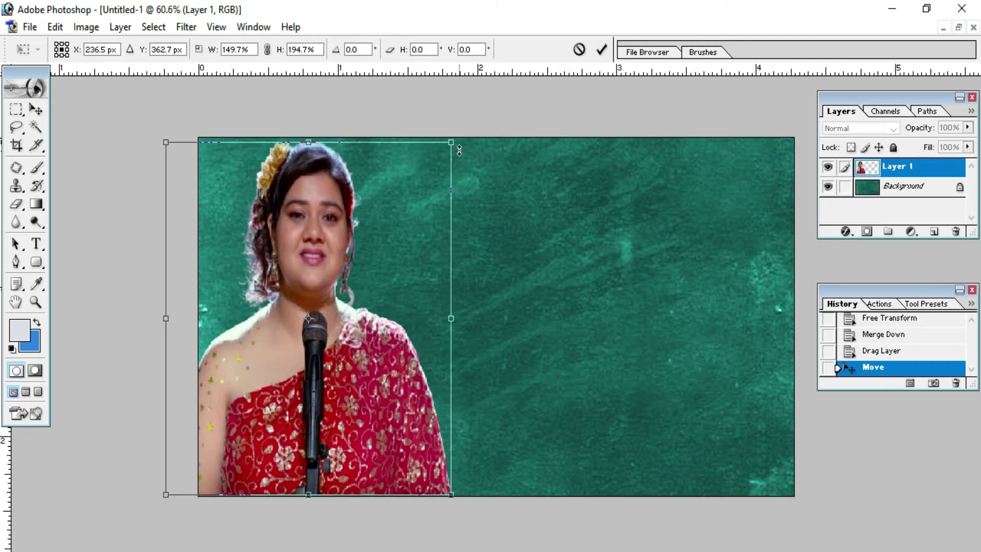
drag(469, 217, 471, 238)
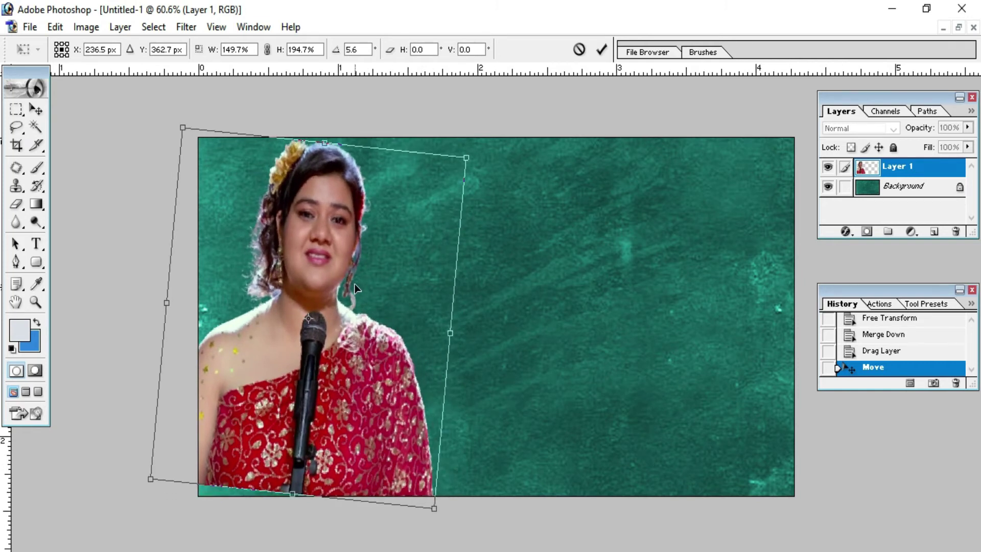
drag(356, 288, 348, 309)
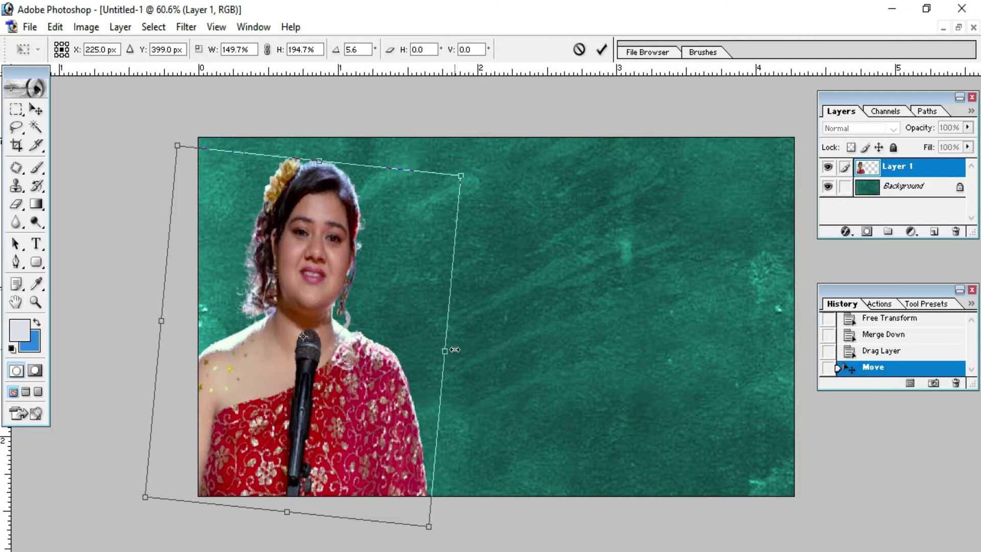
drag(455, 350, 480, 351)
drag(406, 353, 405, 347)
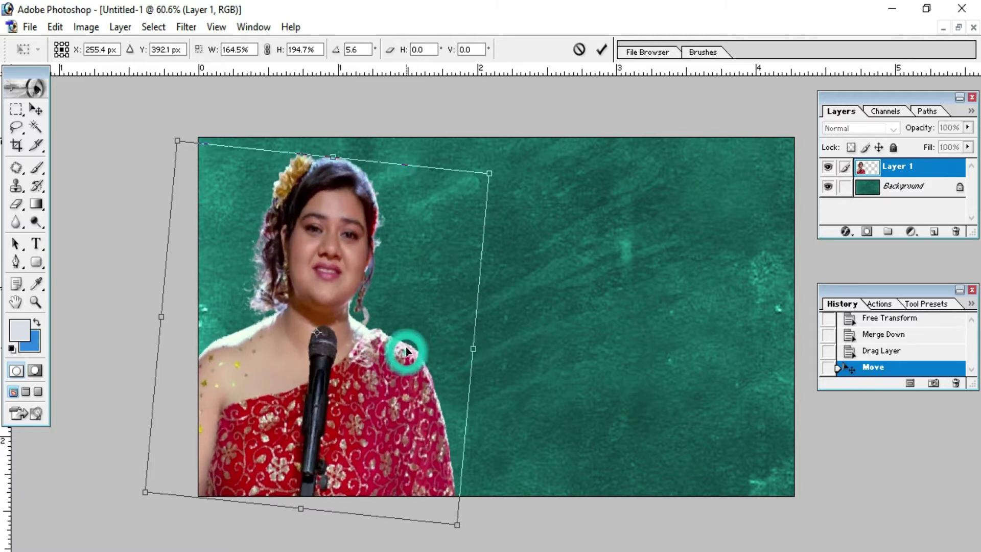
click(601, 49)
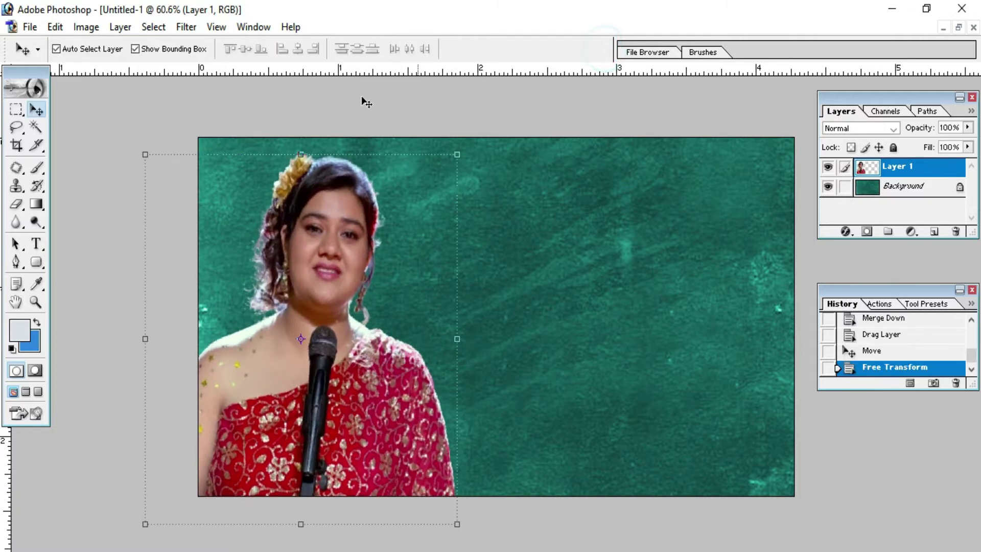
click(17, 110)
Step: Shift the Background texture from teal to sky blue with Hue/Saturation, then start a text layer
click(920, 187)
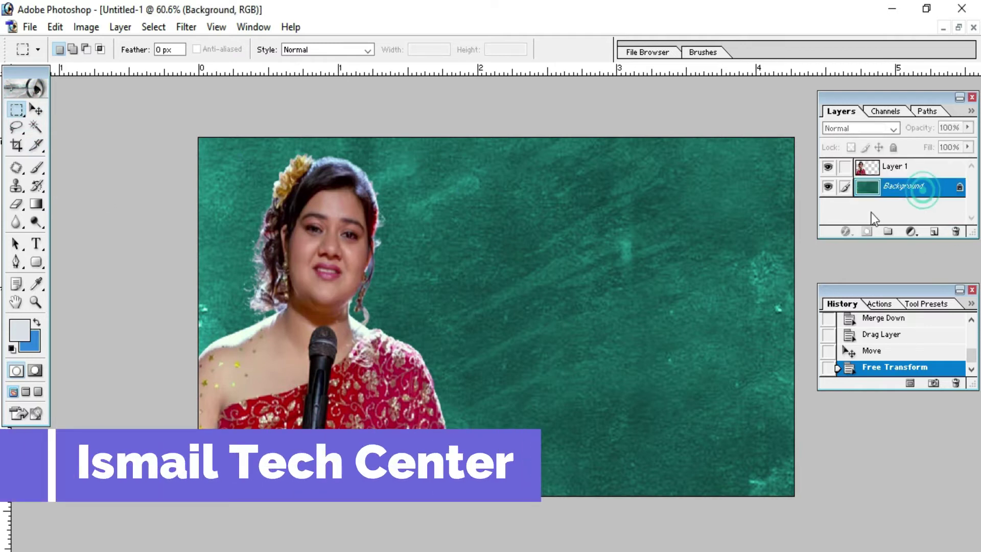
key(ctrl+u)
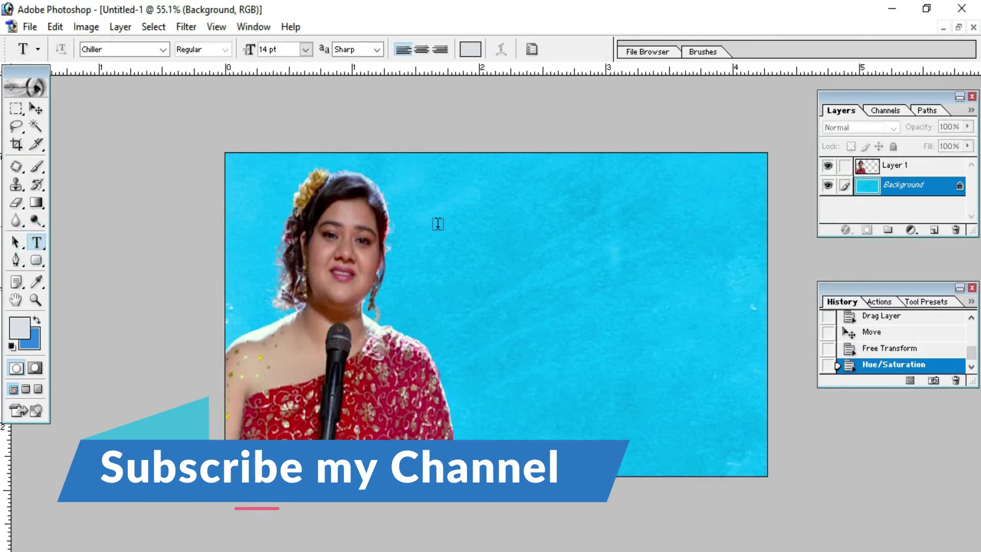
click(440, 220)
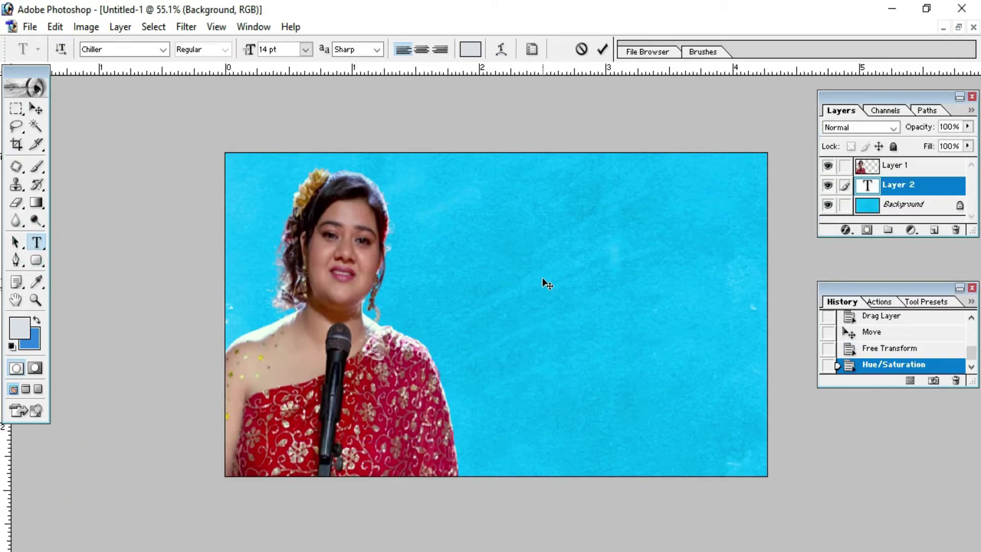
Step: Enter 'বেষ্ট অফ' in SutonnyMJ Bold with yellow colour E5F90C
click(97, 49)
text(Suto)
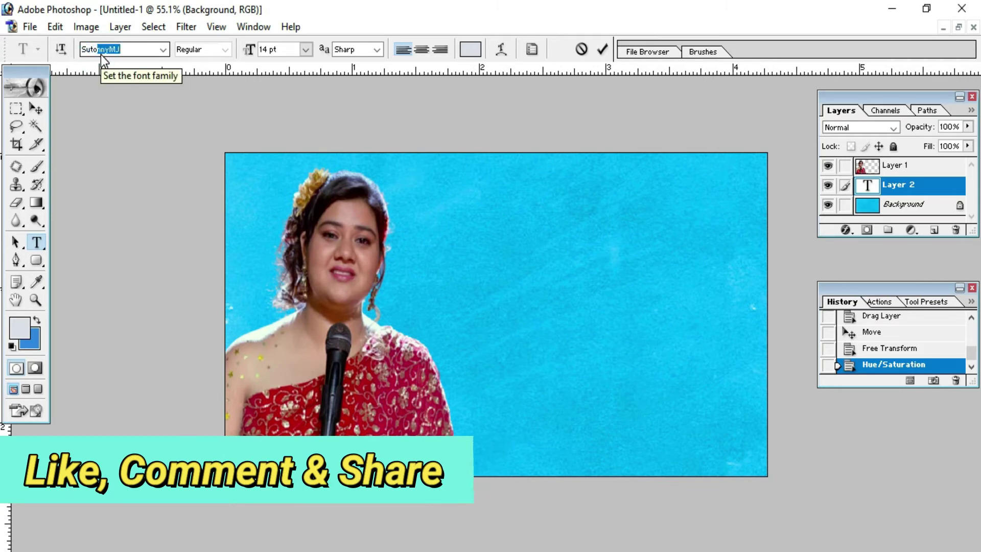
key(Return)
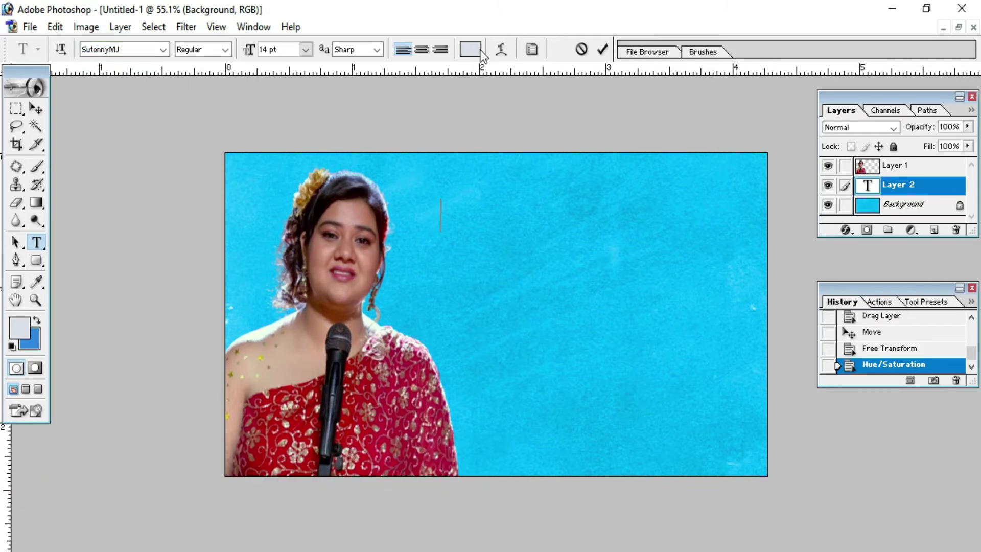
click(479, 50)
click(862, 468)
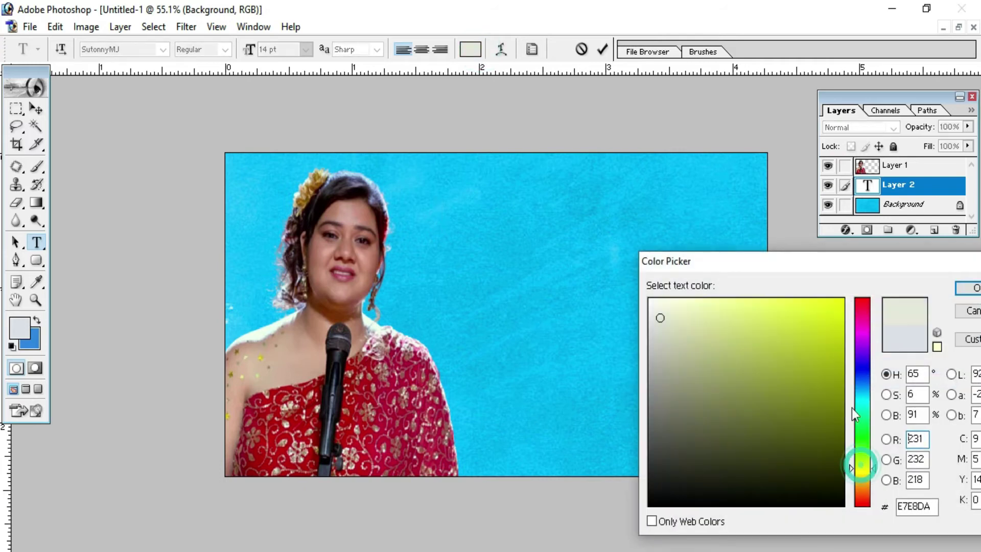
click(834, 303)
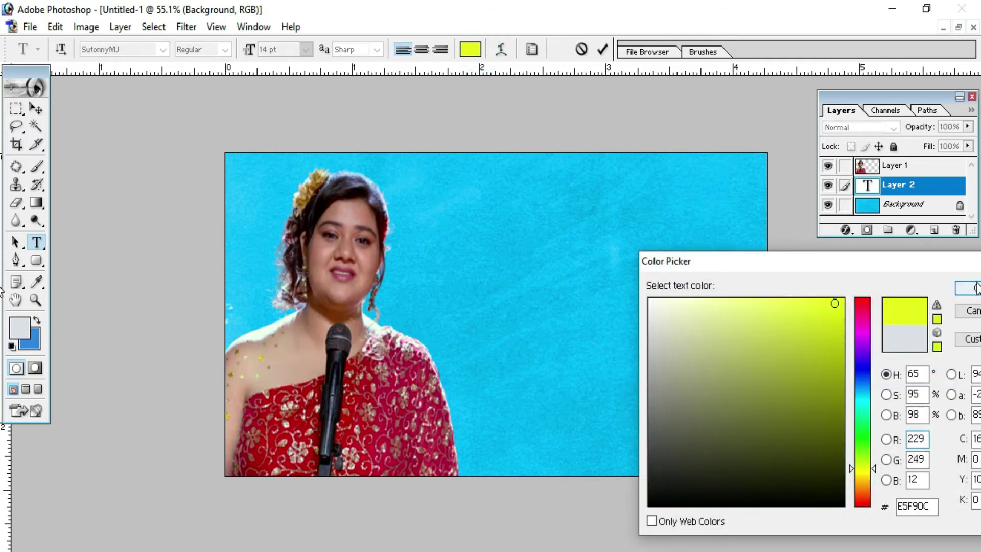
click(976, 288)
click(225, 49)
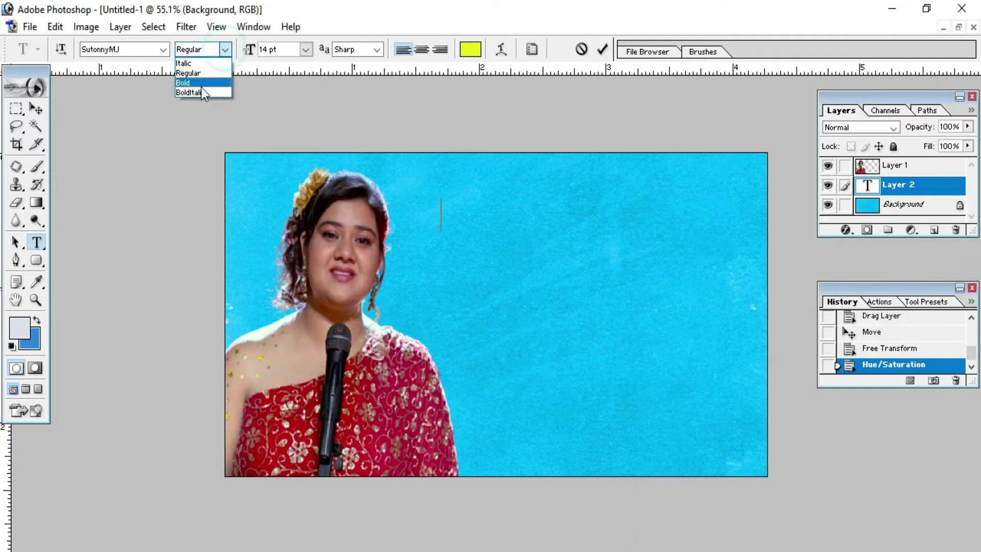
click(196, 84)
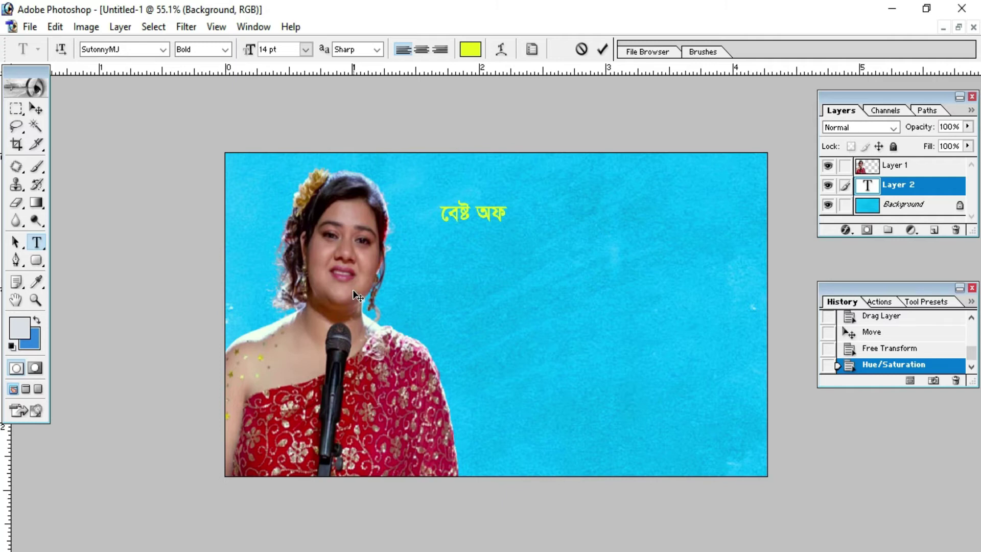
key(ctrl+a)
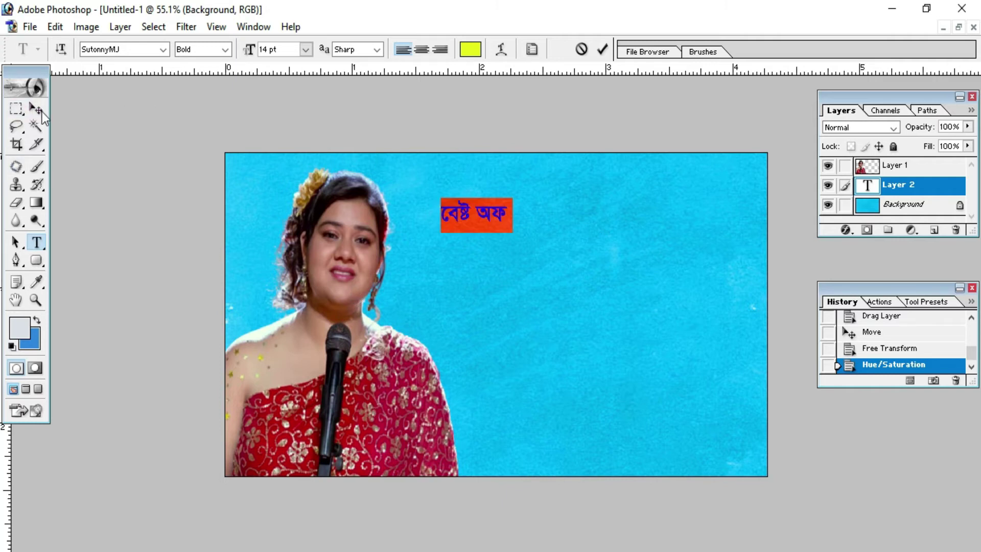
Step: Enlarge the headline to about 510% × 452% across the canvas top
click(38, 110)
drag(507, 225, 752, 296)
drag(664, 258, 626, 215)
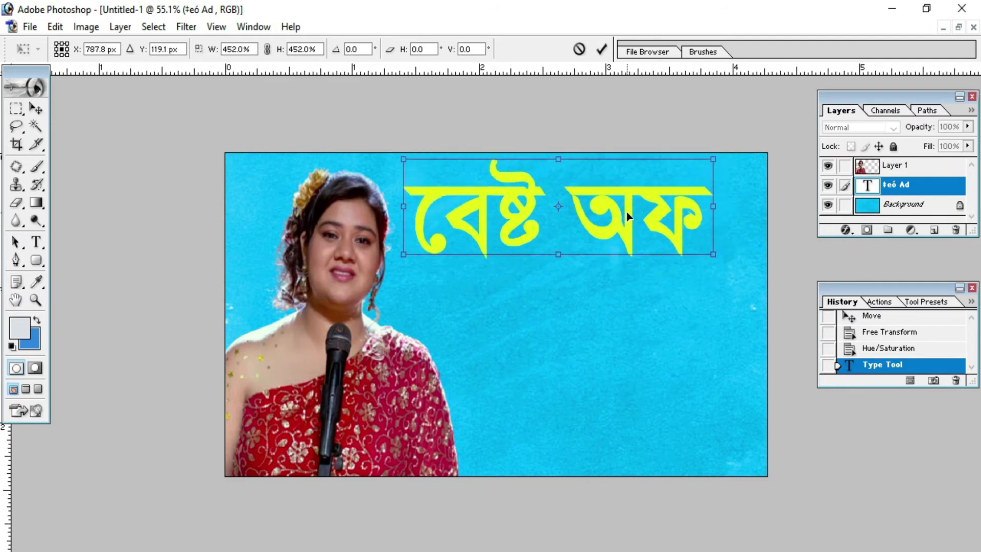
drag(721, 209, 758, 210)
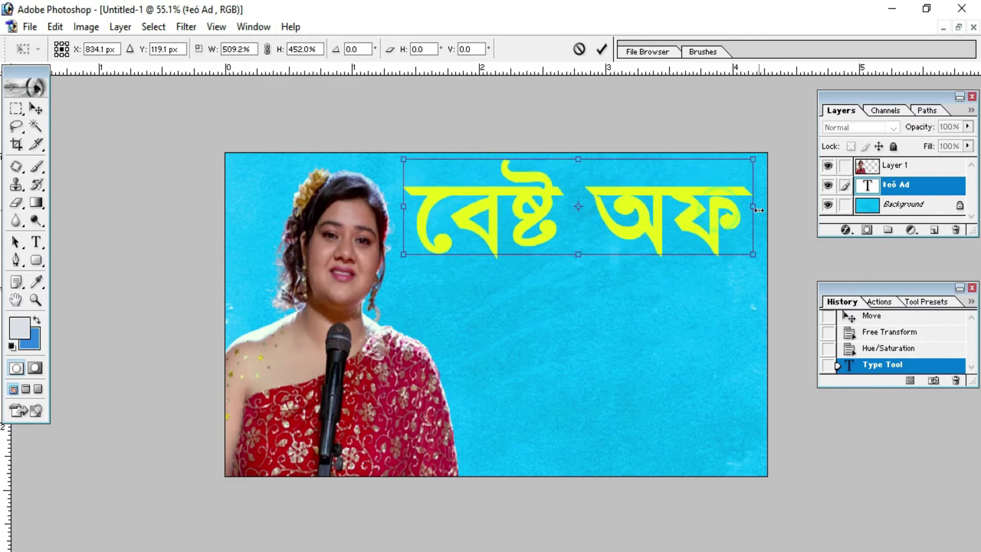
click(601, 50)
click(37, 243)
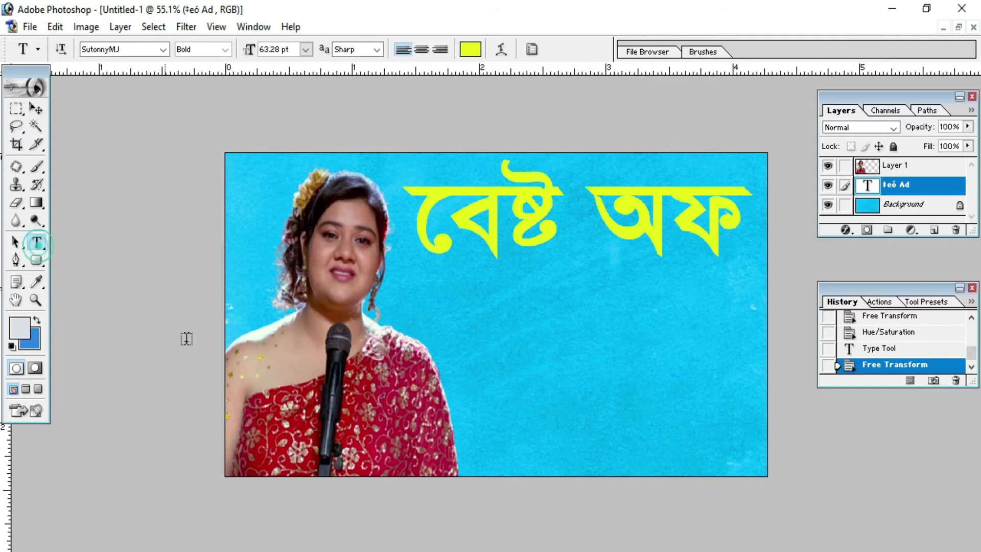
click(483, 380)
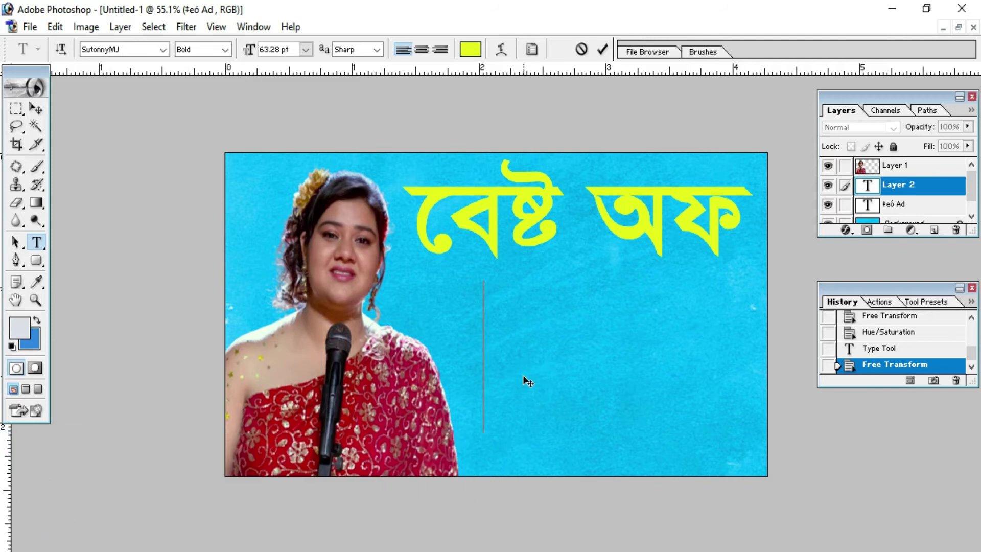
text(ফ)
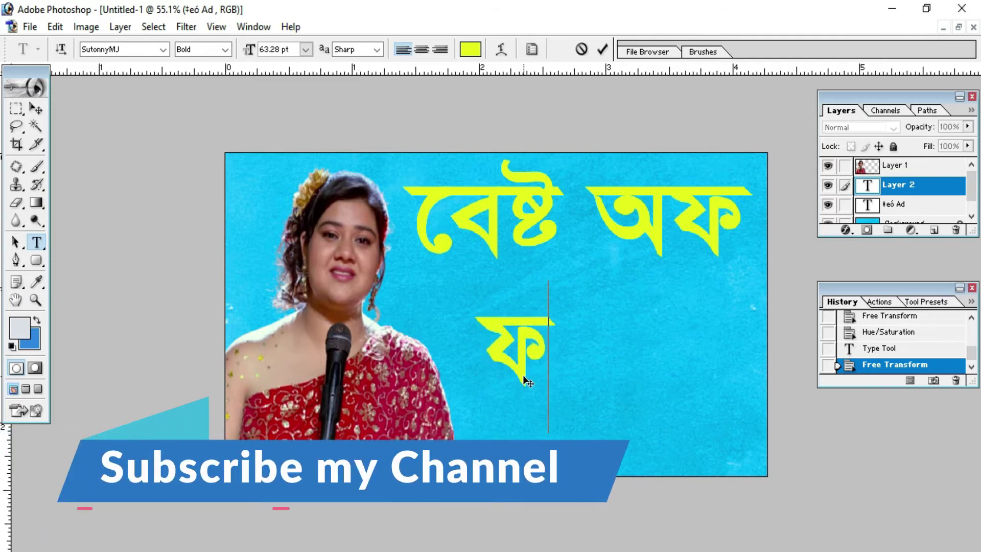
text(্যানি)
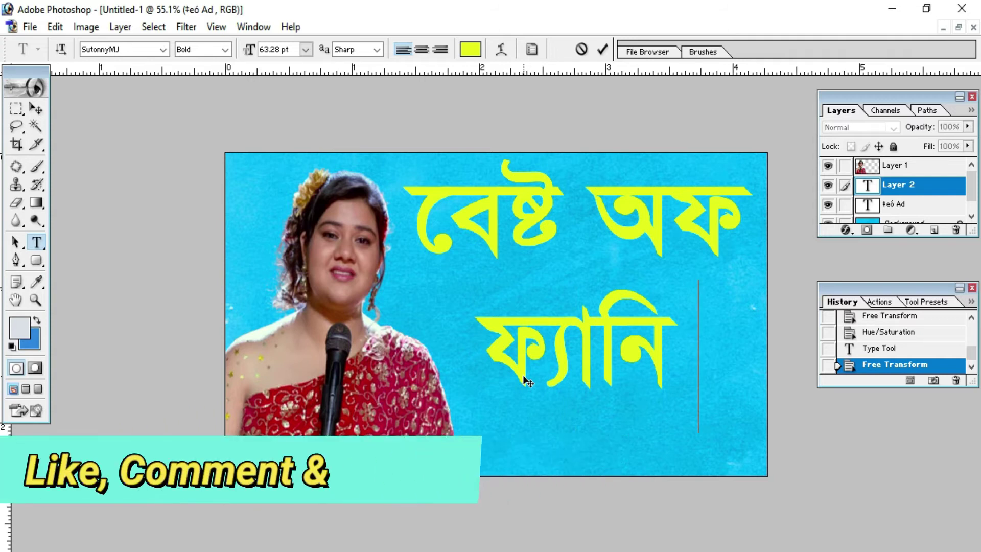
text( খা)
key(ctrl+a)
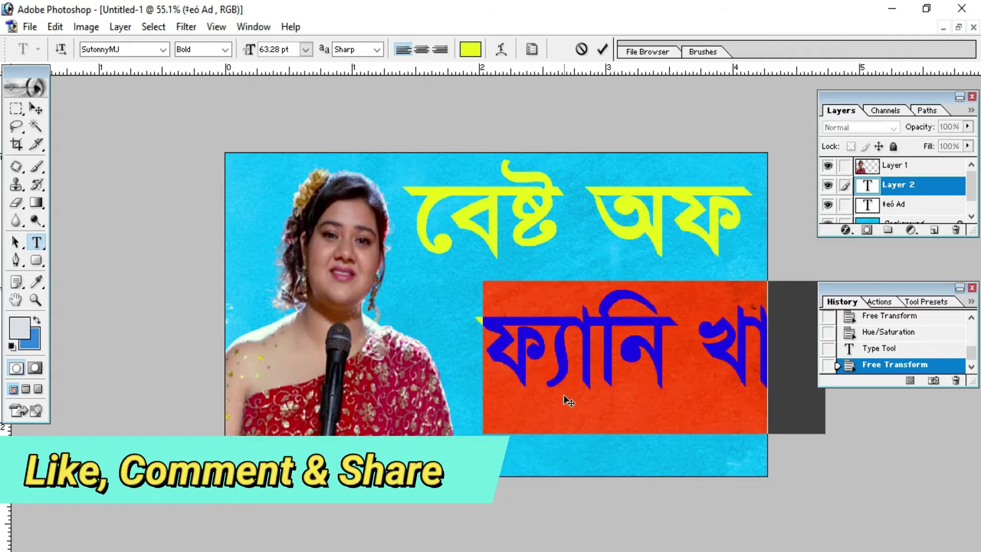
click(306, 49)
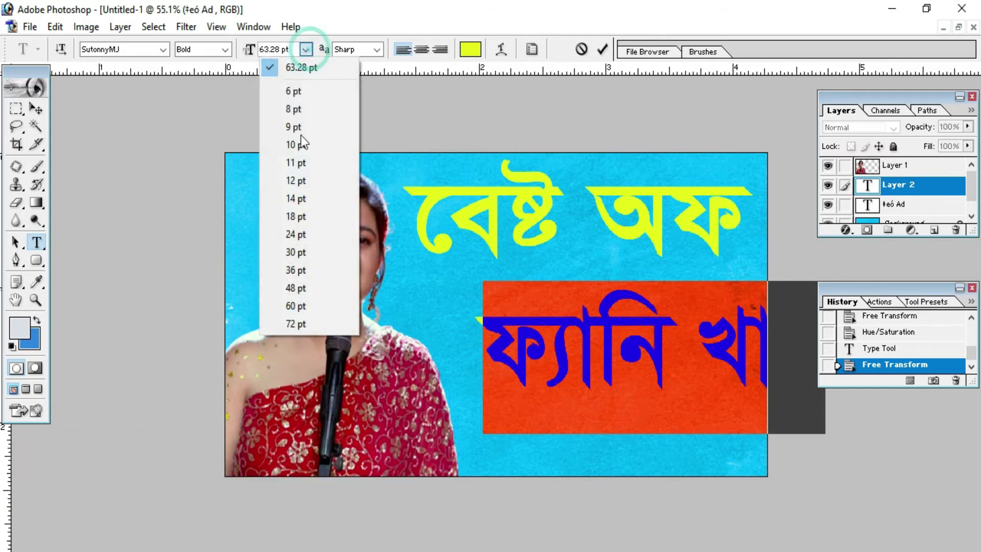
click(300, 196)
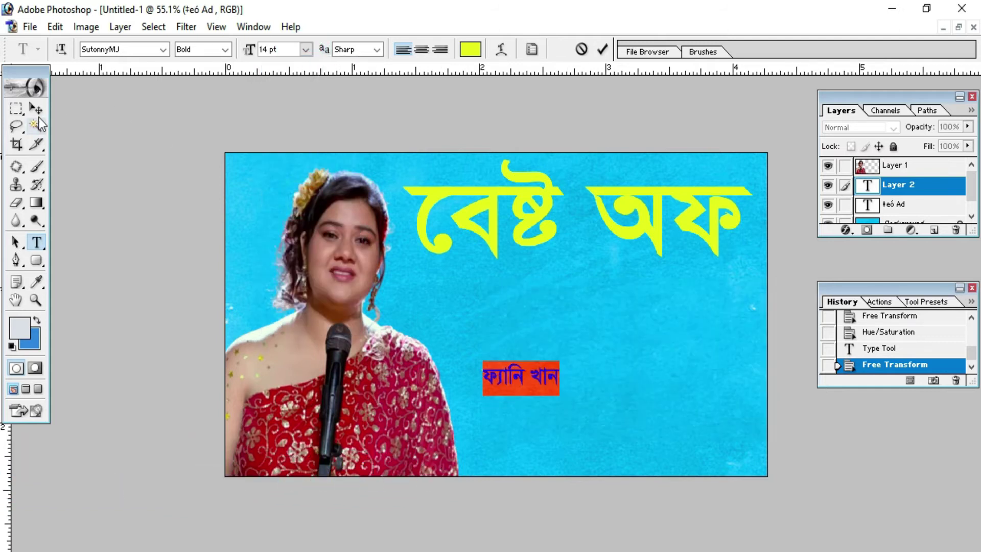
Step: Enlarge 'ফ্যানি খান' to about 395% beneath the headline
click(36, 109)
drag(559, 389, 751, 439)
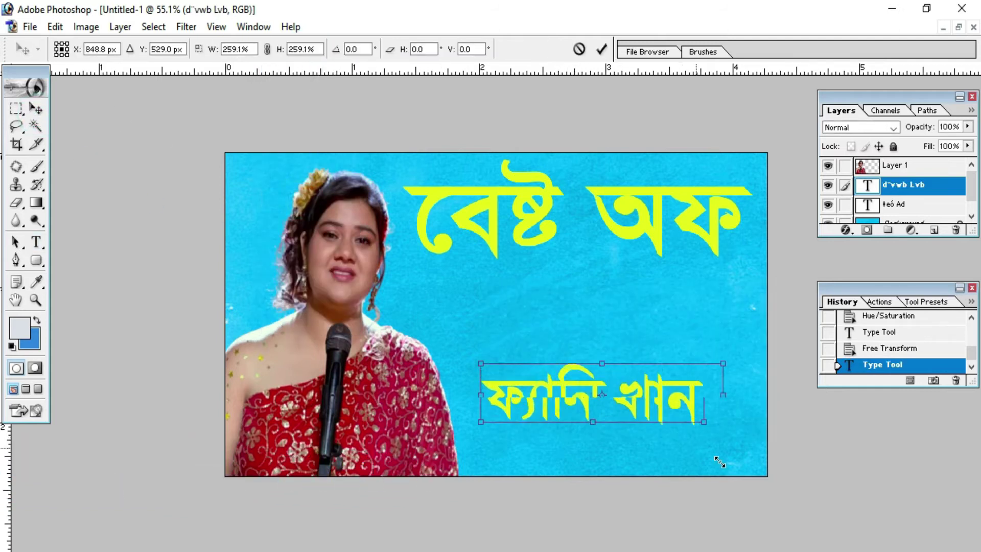
drag(652, 422, 603, 317)
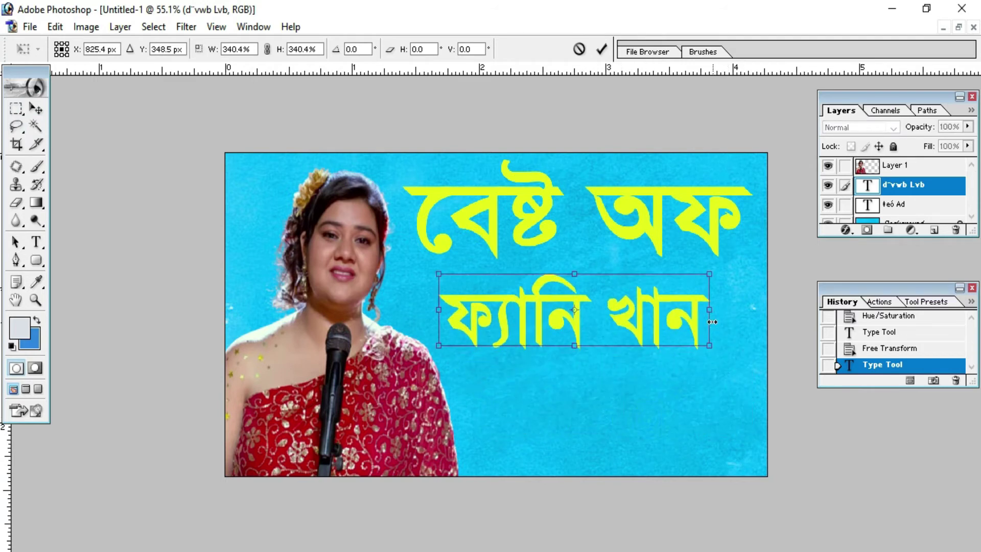
drag(708, 348, 759, 359)
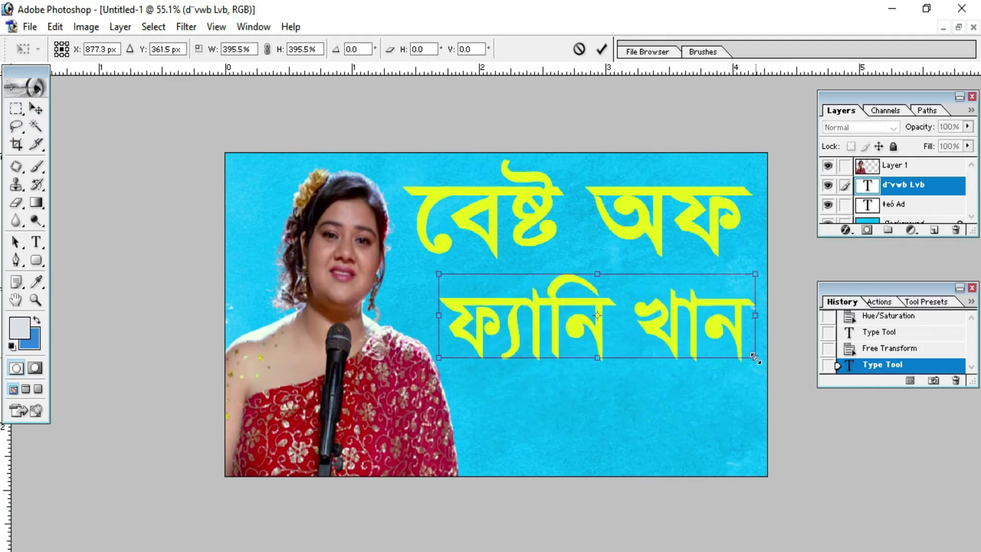
click(602, 49)
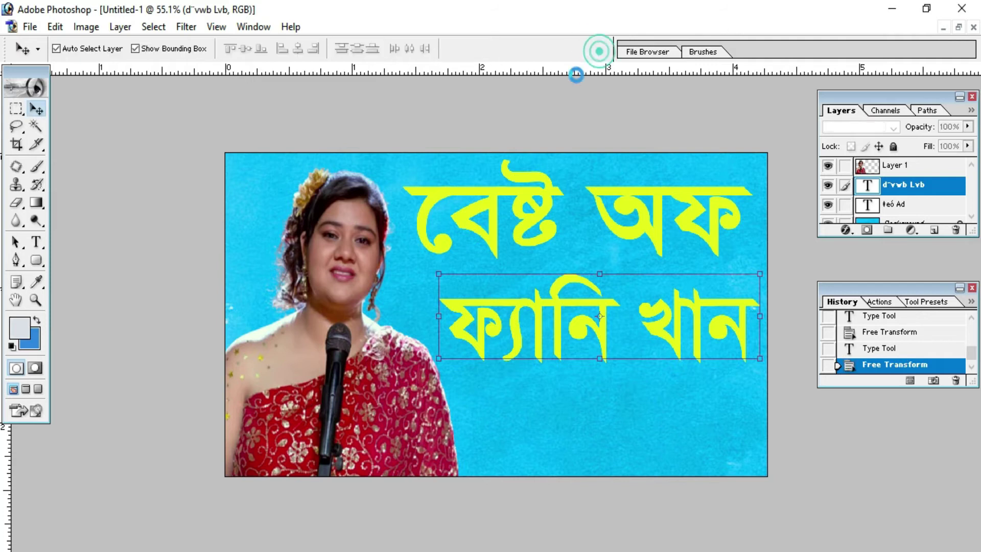
Step: Shrink the 'বেষ্ট অফ' headline to about 69% and nudge it up-left
click(37, 242)
click(520, 239)
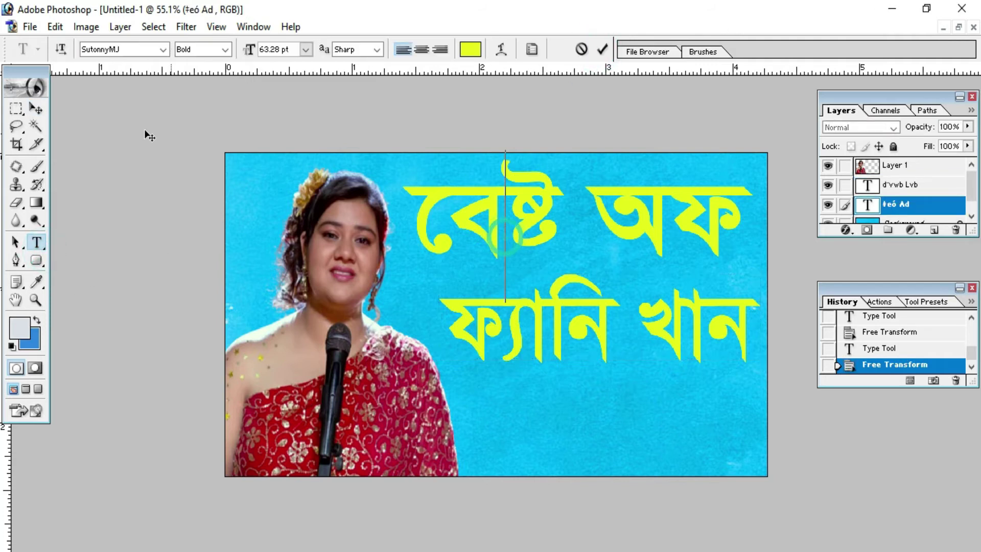
click(36, 108)
key(ctrl+t)
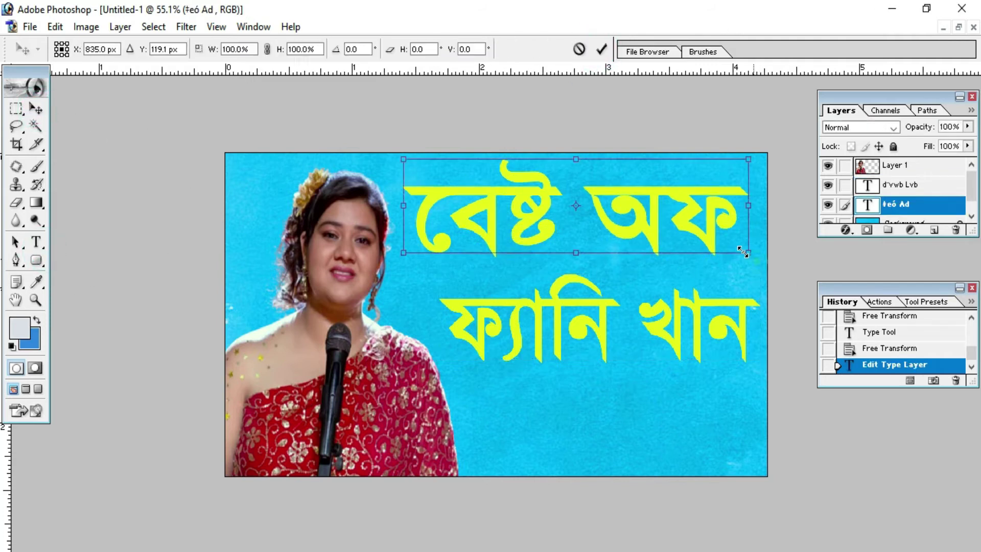
drag(752, 254, 645, 225)
drag(611, 195, 609, 194)
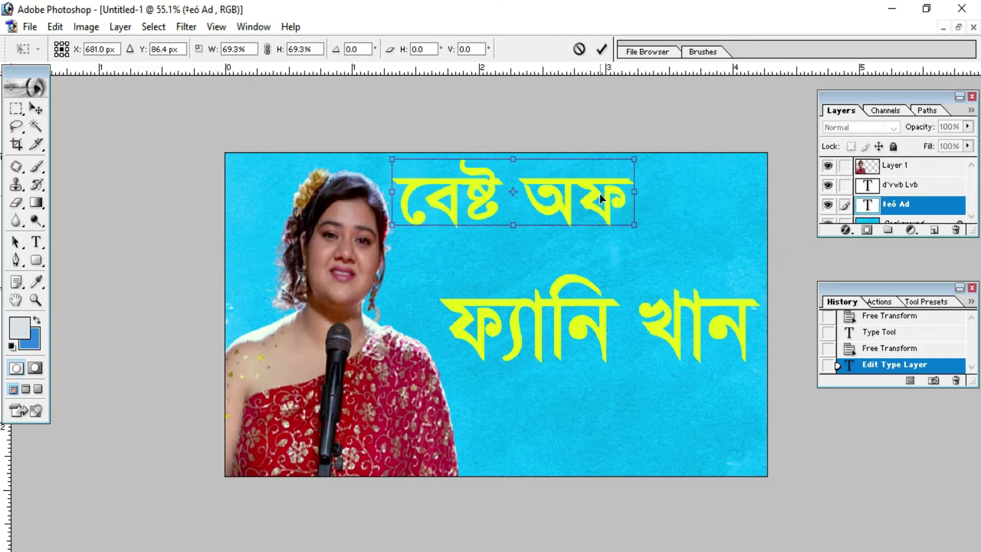
click(601, 49)
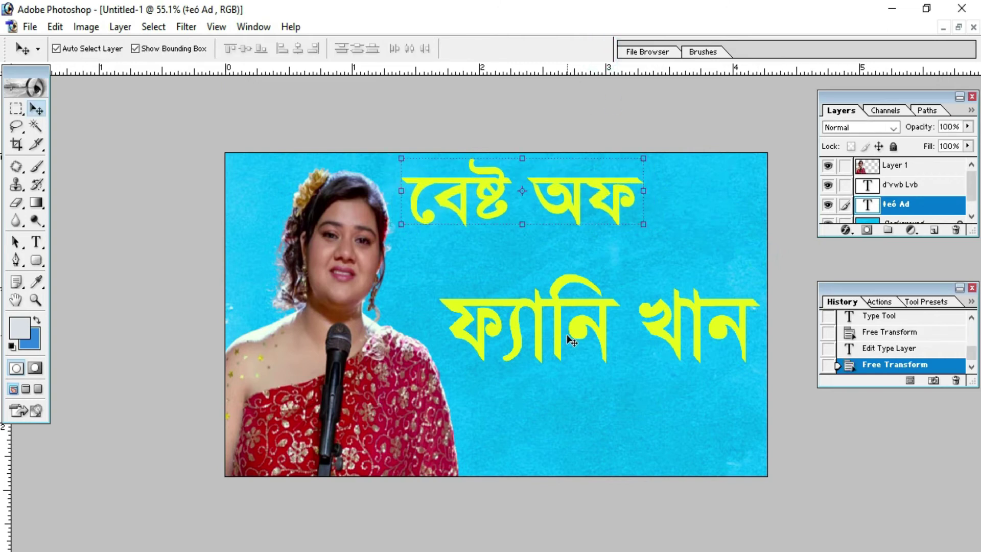
Step: Move 'ফ্যানি খান' up under the headline and enlarge it to about 110%
click(529, 311)
click(867, 194)
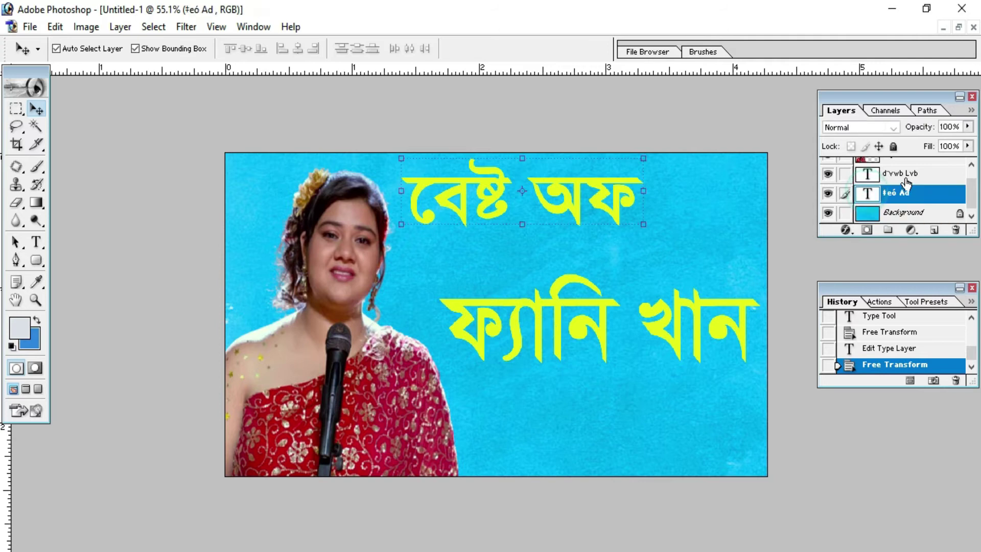
click(869, 173)
drag(575, 336, 540, 305)
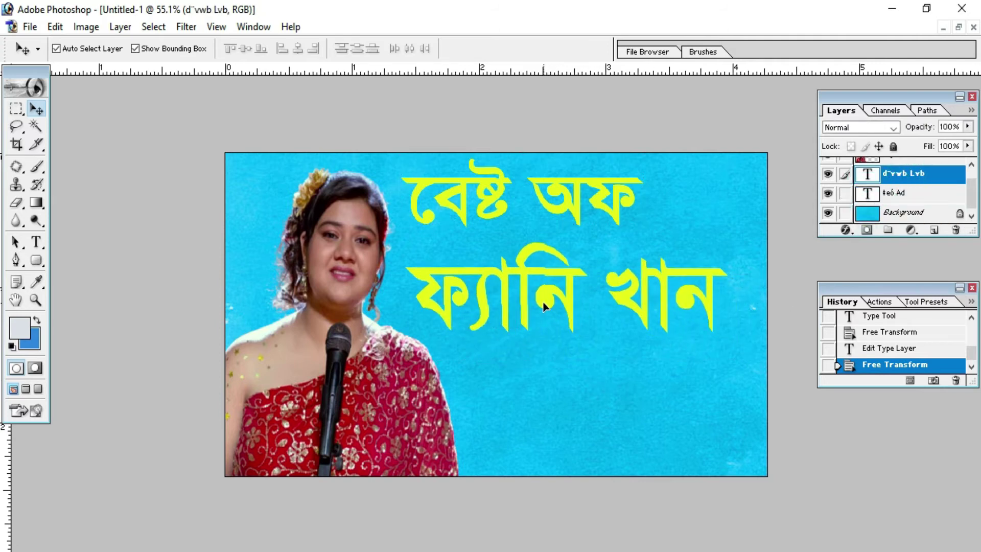
drag(726, 329, 757, 336)
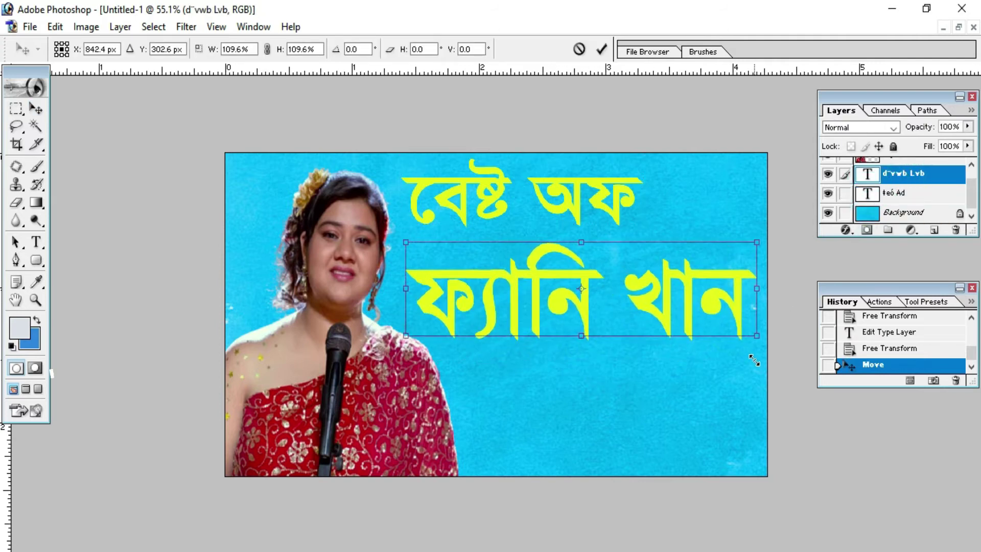
click(603, 50)
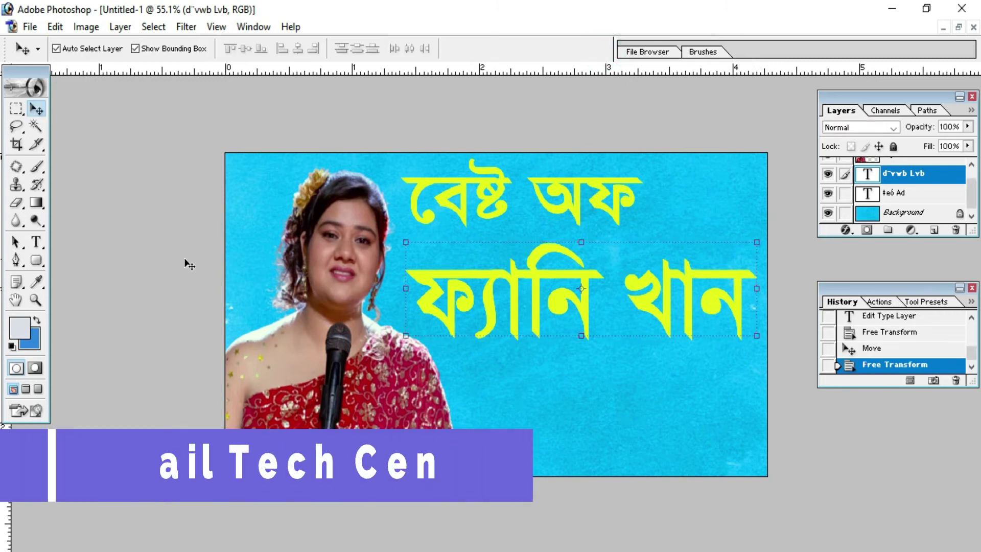
click(37, 242)
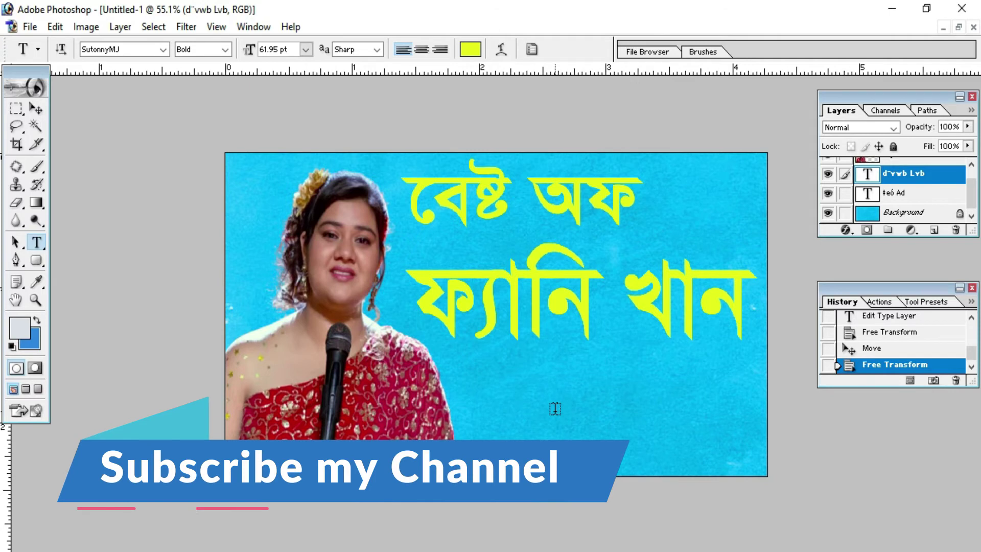
Step: Type the yellow line 'বাংলা রুমান্টিক গান' below ফ্যানি খান and set it to 18 pt
click(516, 418)
text(e)
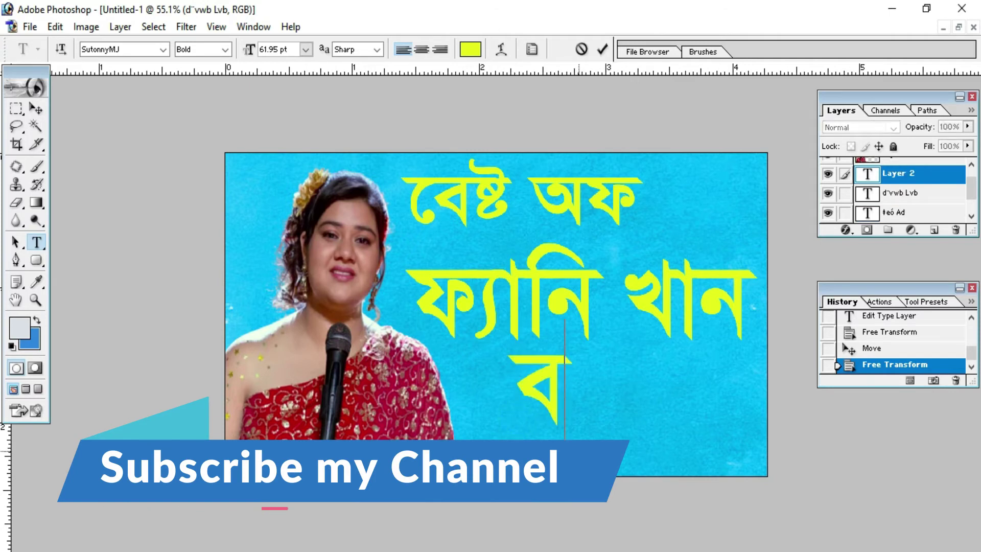
text(vsjv)
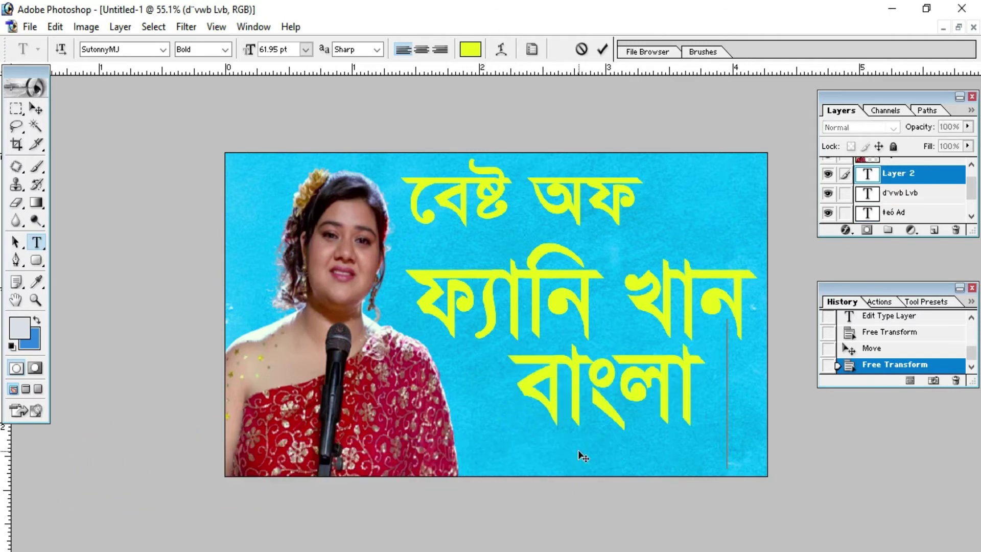
text( i)
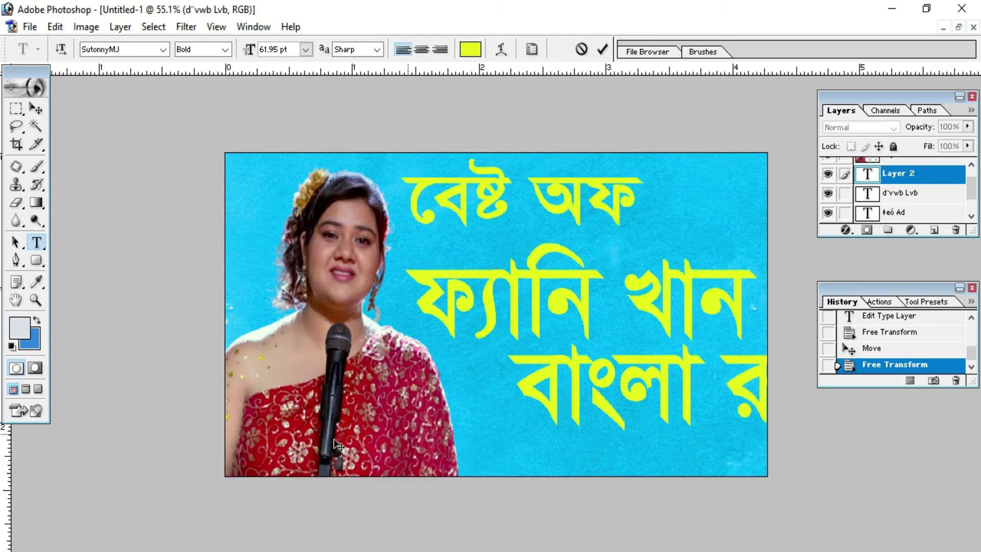
key(ctrl+a)
click(306, 50)
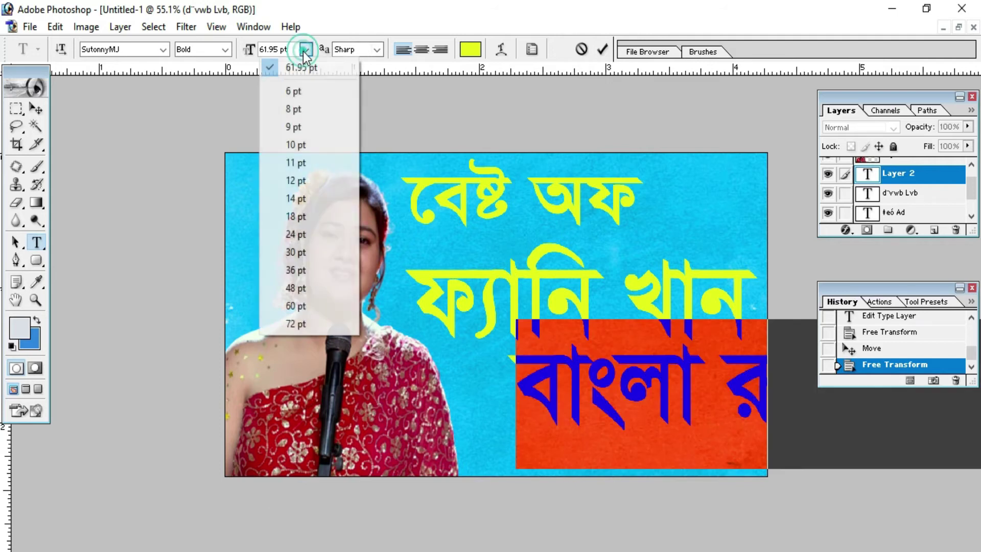
click(302, 214)
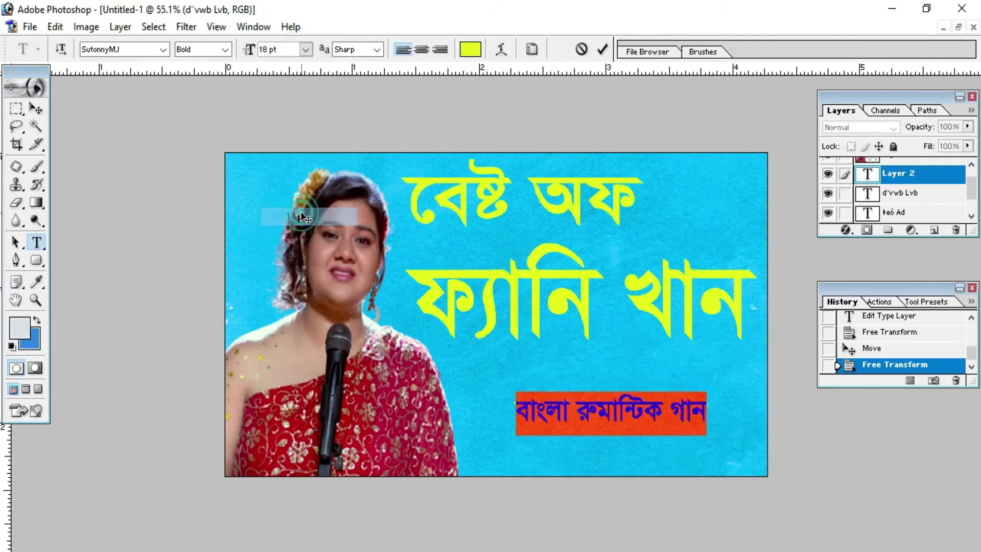
Step: Scale the subtitle to about 158% so it spans under ফ্যানি খান
click(36, 109)
mouse_move(715, 418)
mouse_down()
mouse_move(656, 392)
mouse_move(761, 442)
mouse_up()
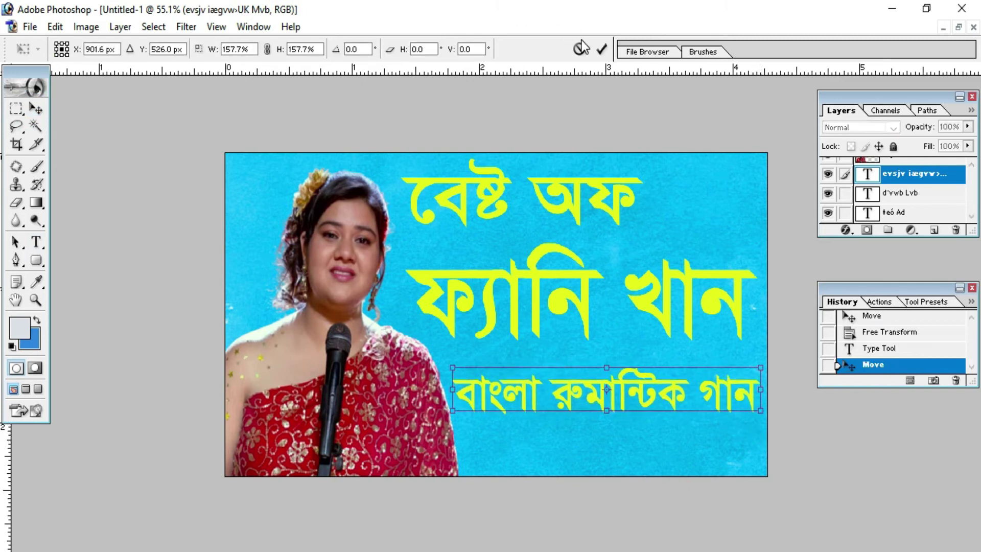
click(602, 50)
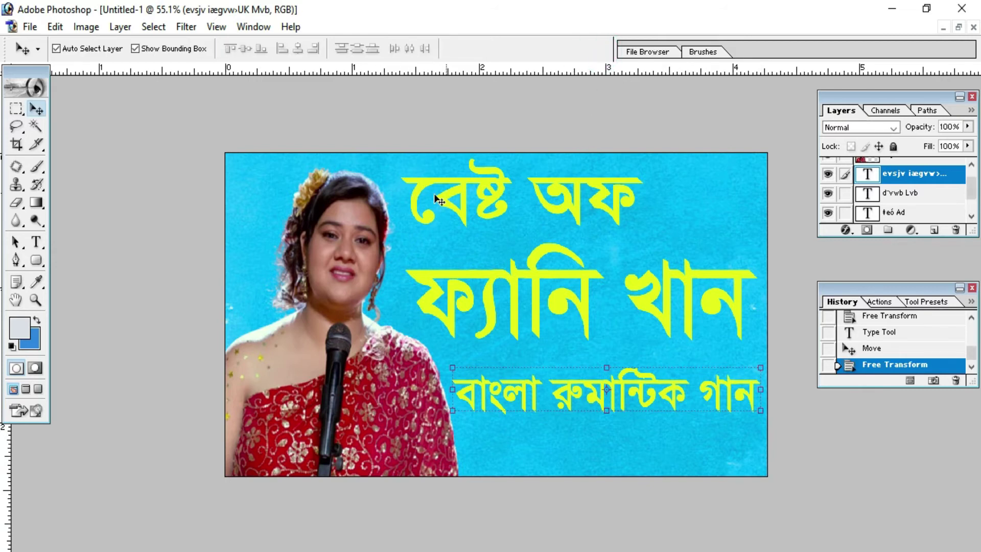
Step: Enlarge and stretch the yellow বেষ্ট অফ heading wider to the right
click(35, 243)
click(446, 200)
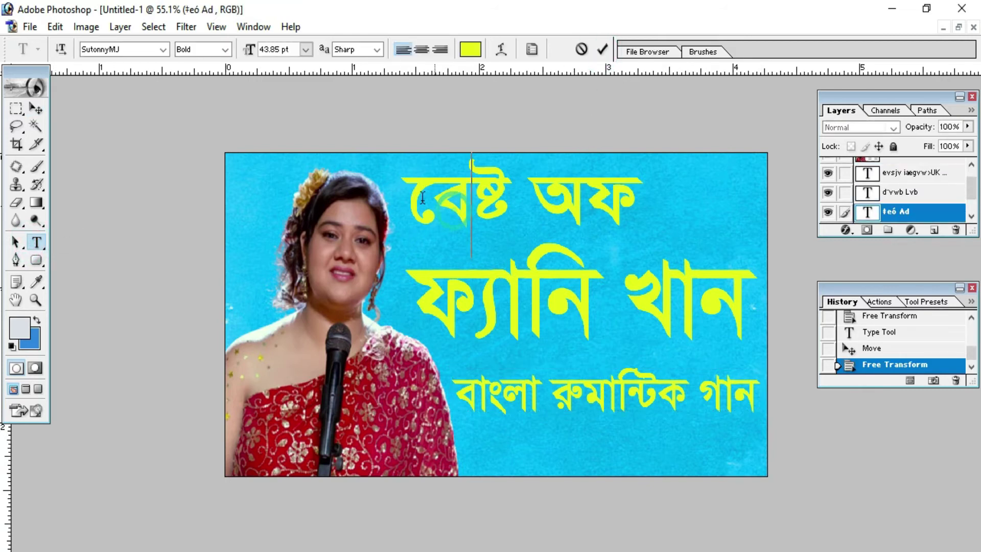
click(37, 111)
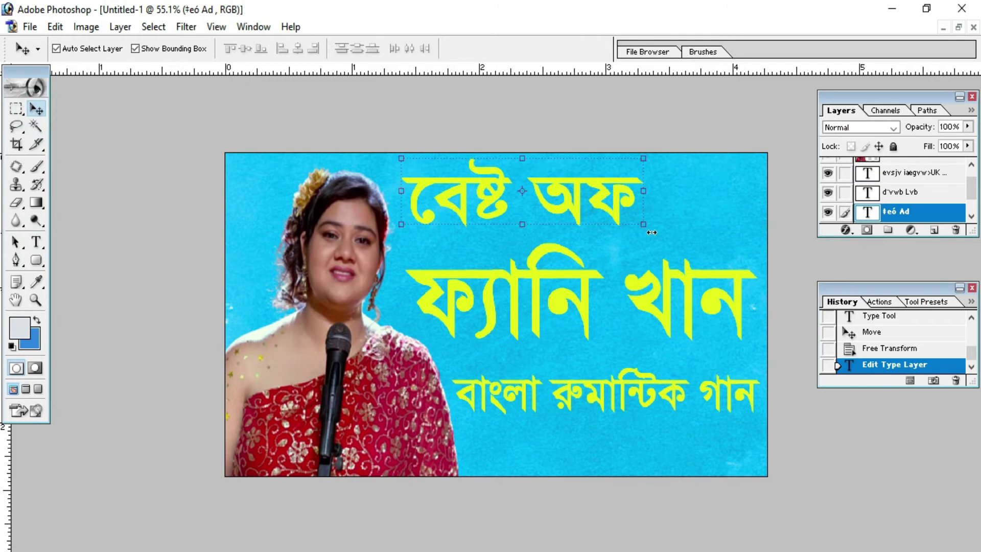
mouse_move(643, 225)
mouse_down()
mouse_move(753, 250)
mouse_move(701, 240)
mouse_up()
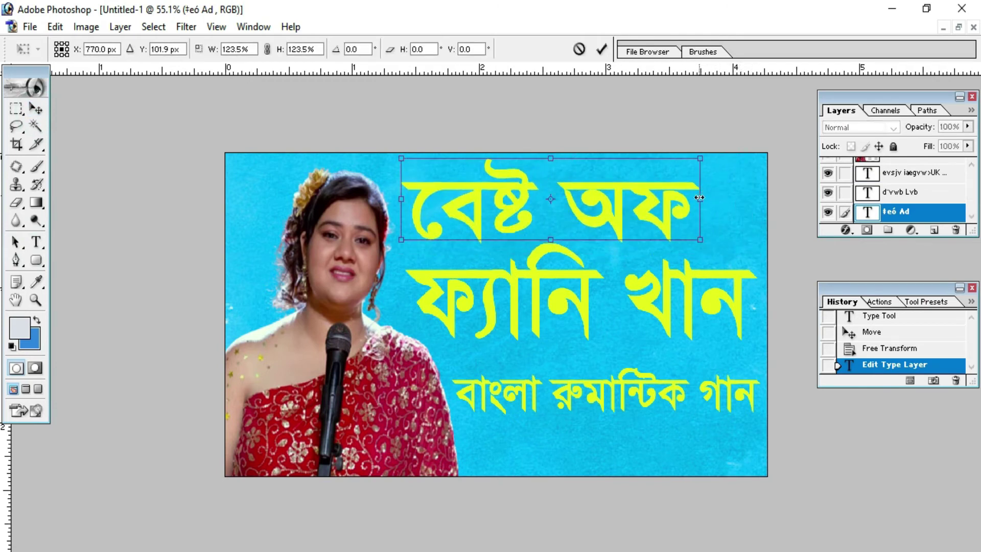
drag(699, 198, 762, 200)
drag(666, 209, 613, 195)
click(602, 49)
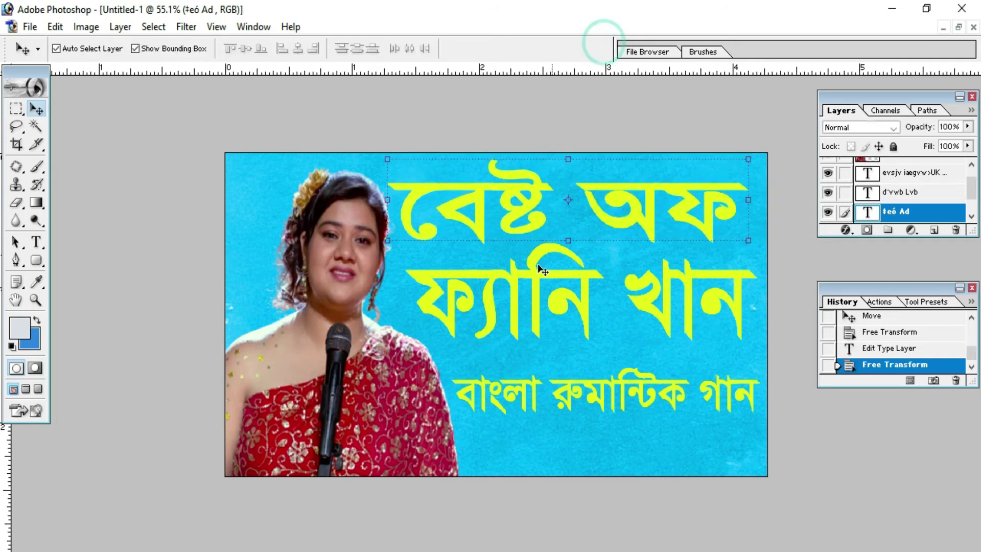
Step: Recolour ফ্যানি খান dark red sampled from the singer's dress and nudge it slightly right
click(36, 241)
click(541, 295)
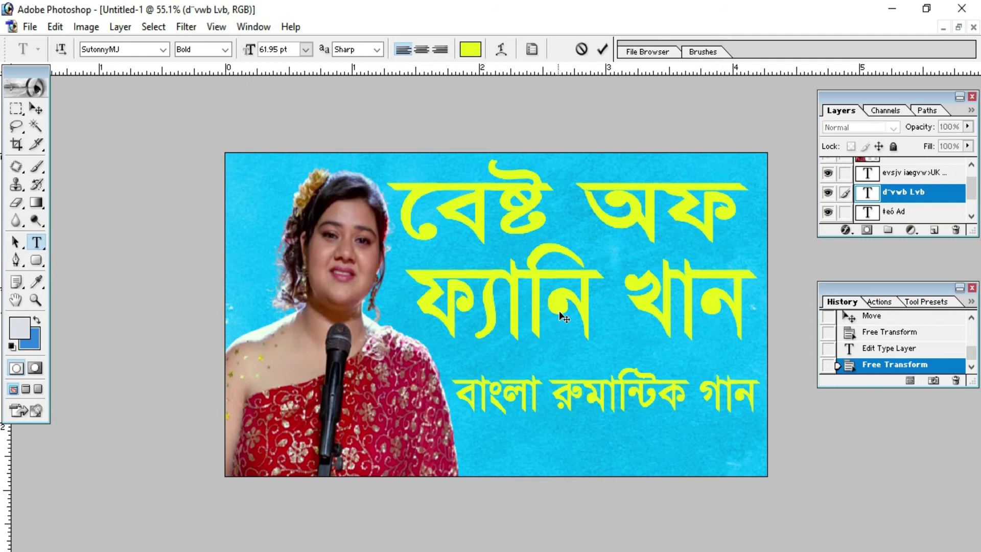
key(ctrl+a)
click(470, 50)
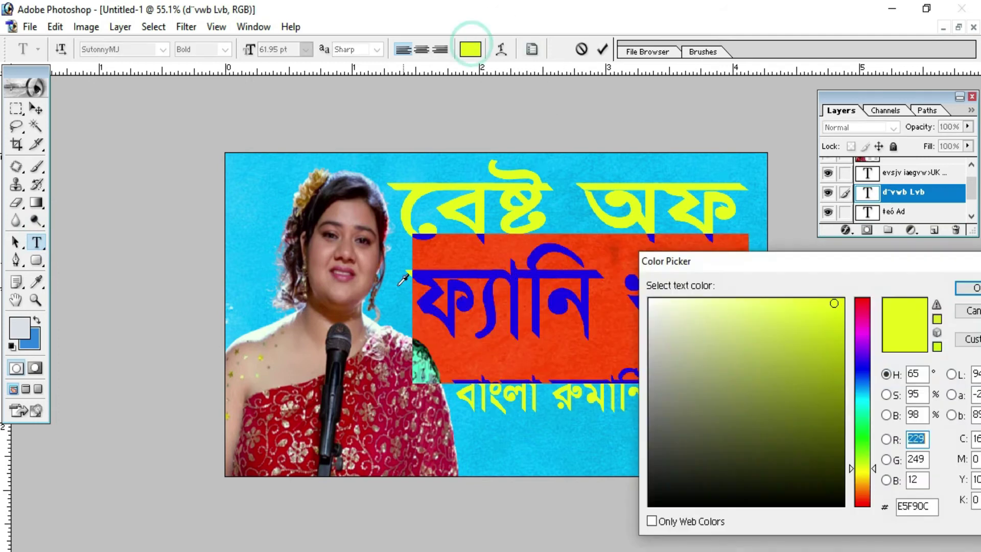
click(368, 391)
click(973, 288)
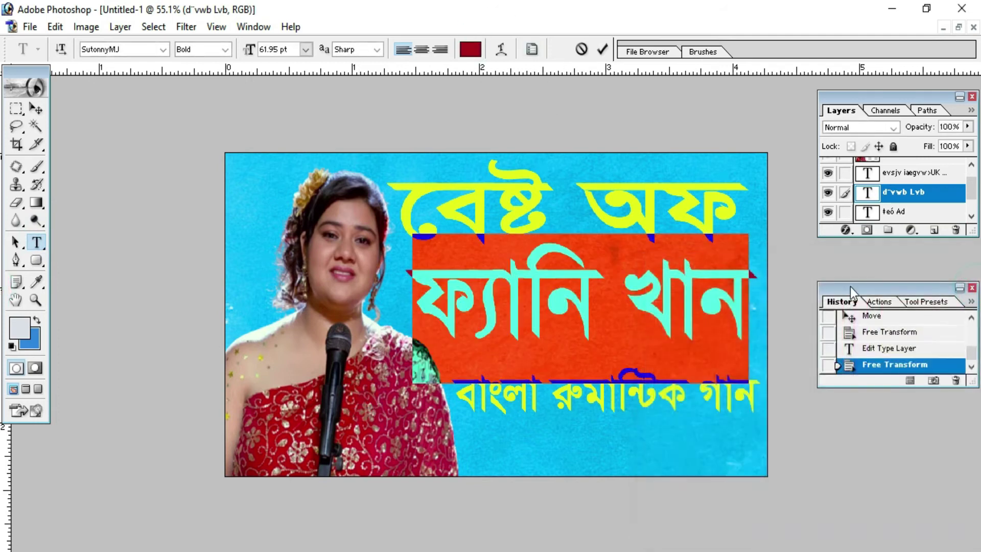
click(582, 292)
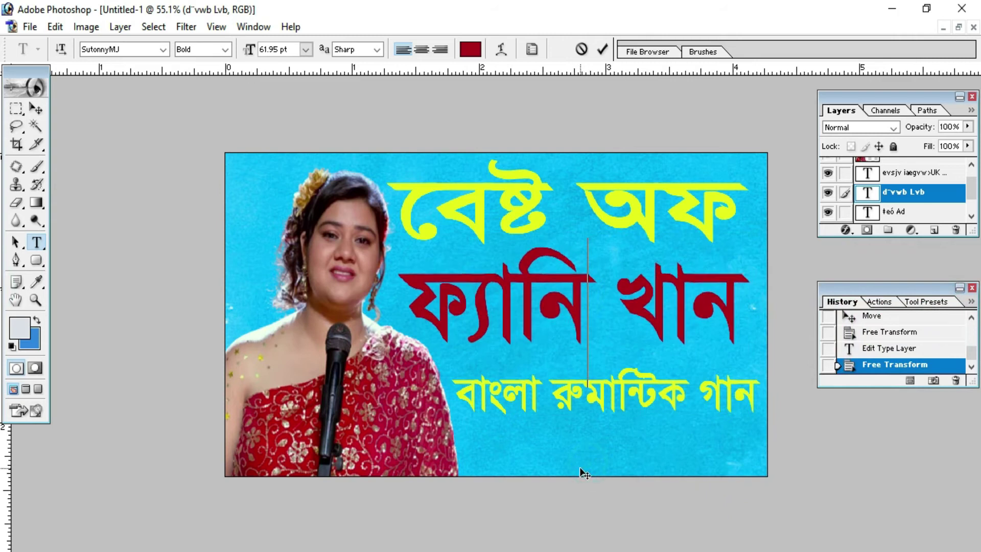
drag(583, 477, 586, 478)
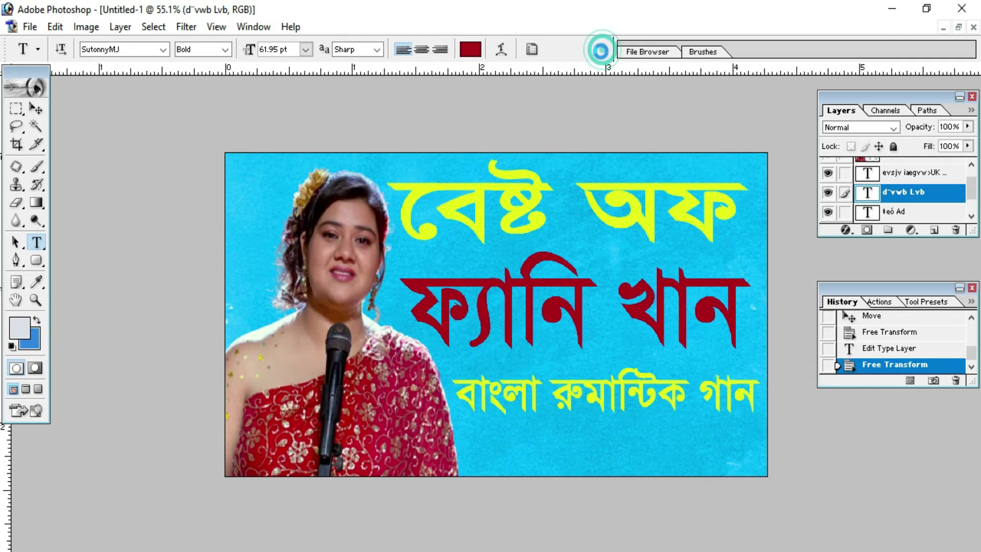
click(603, 48)
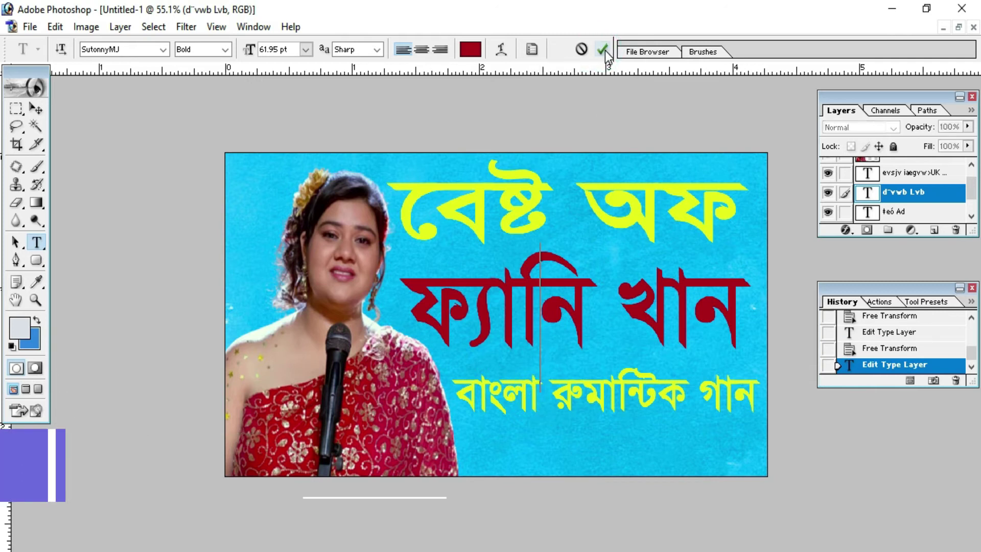
click(602, 49)
click(506, 424)
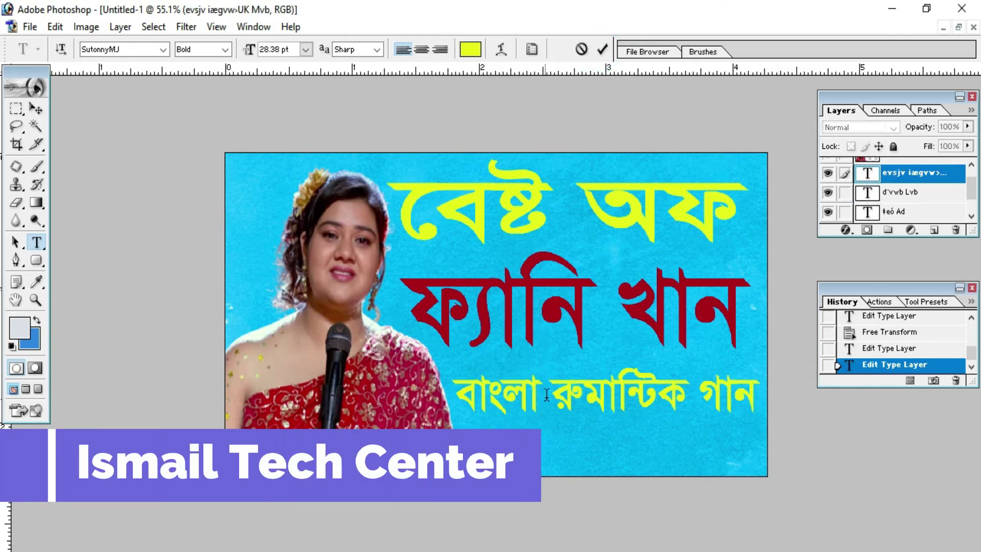
Step: Set the বাংলা রুমান্টিক গান line in the Rajon Shoily font
click(602, 49)
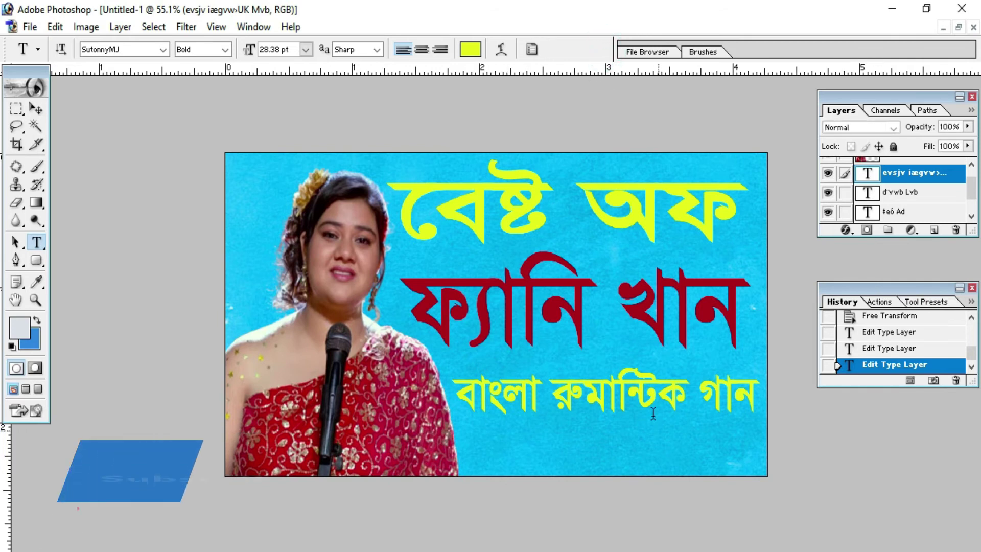
triple_click(653, 409)
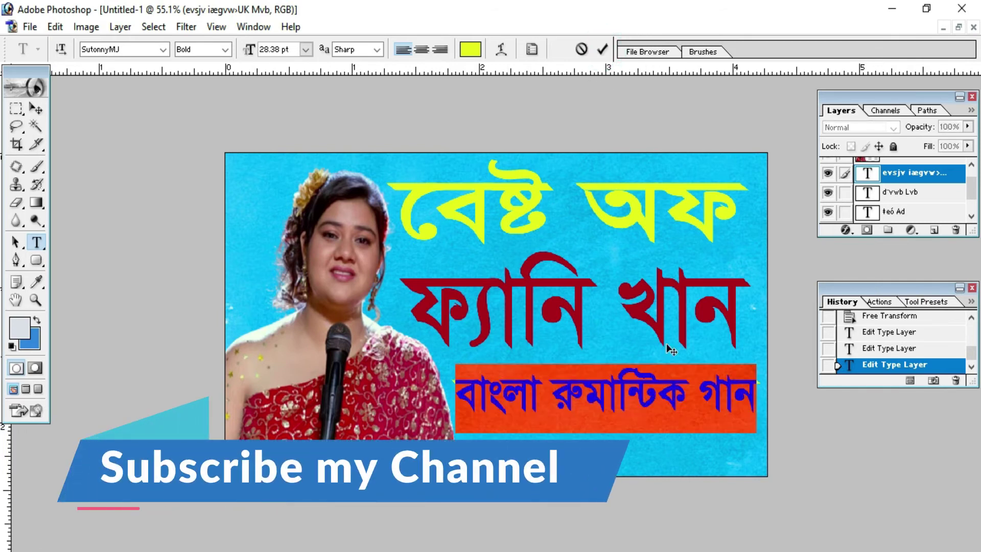
click(106, 54)
text(Rajo)
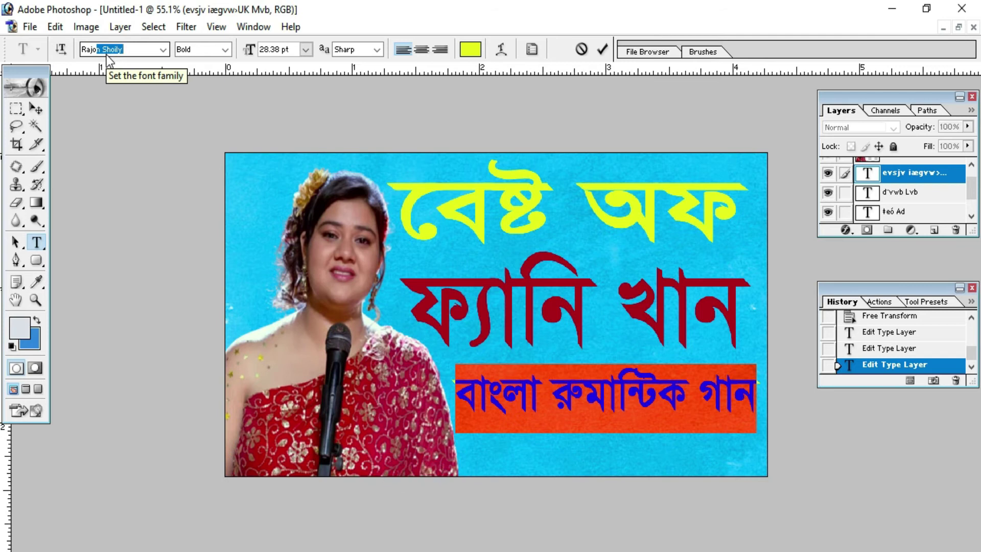
key(Return)
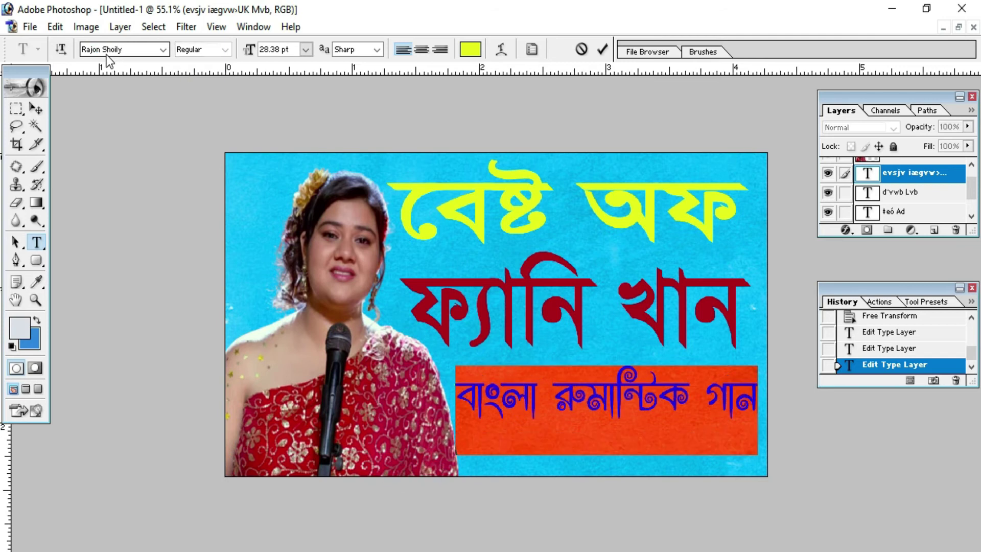
click(610, 410)
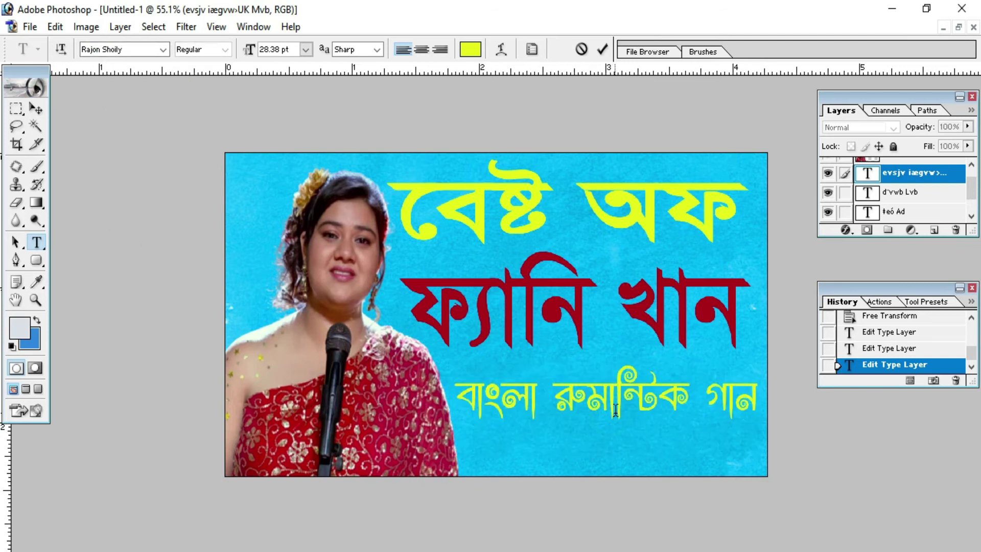
Step: Recolour the bottom line black and commit it
key(ctrl+a)
click(470, 49)
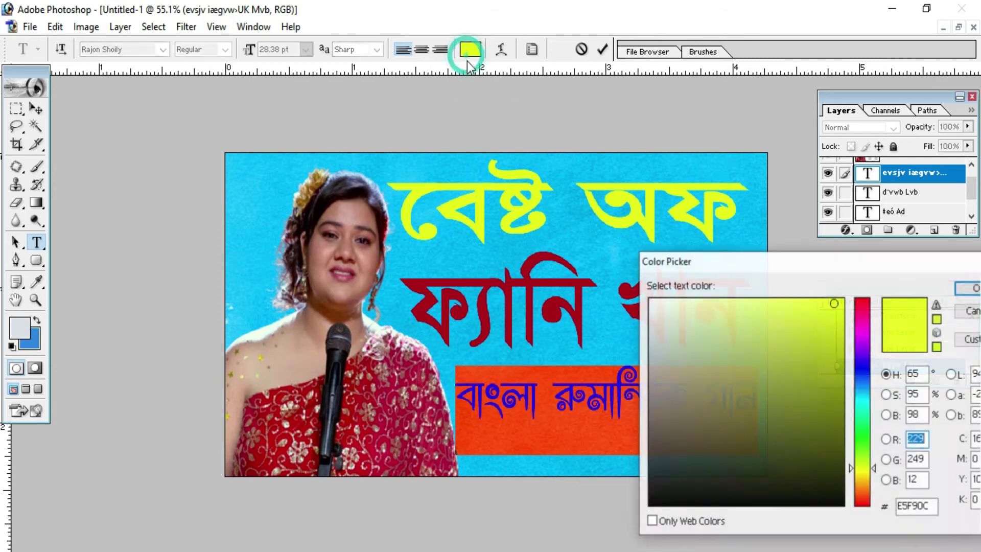
click(842, 504)
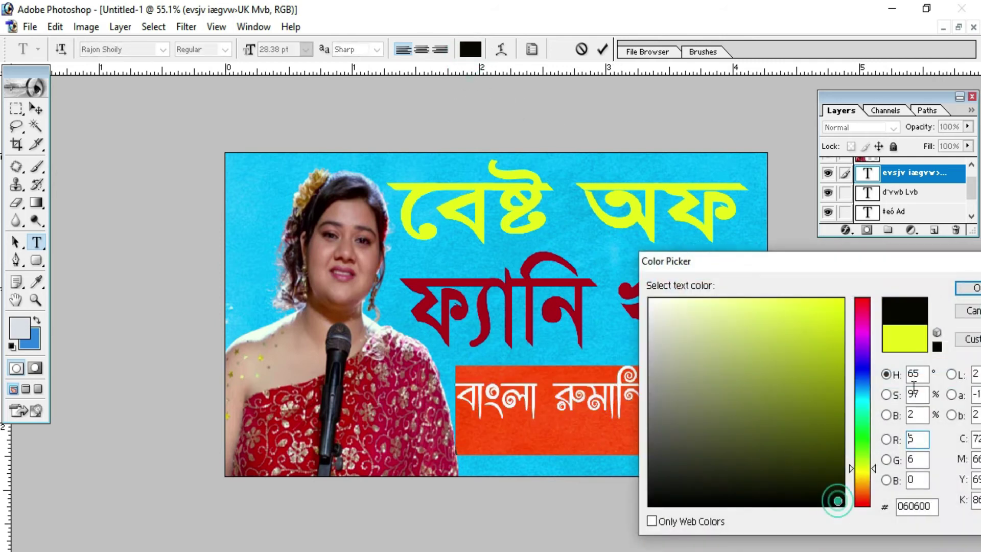
click(970, 287)
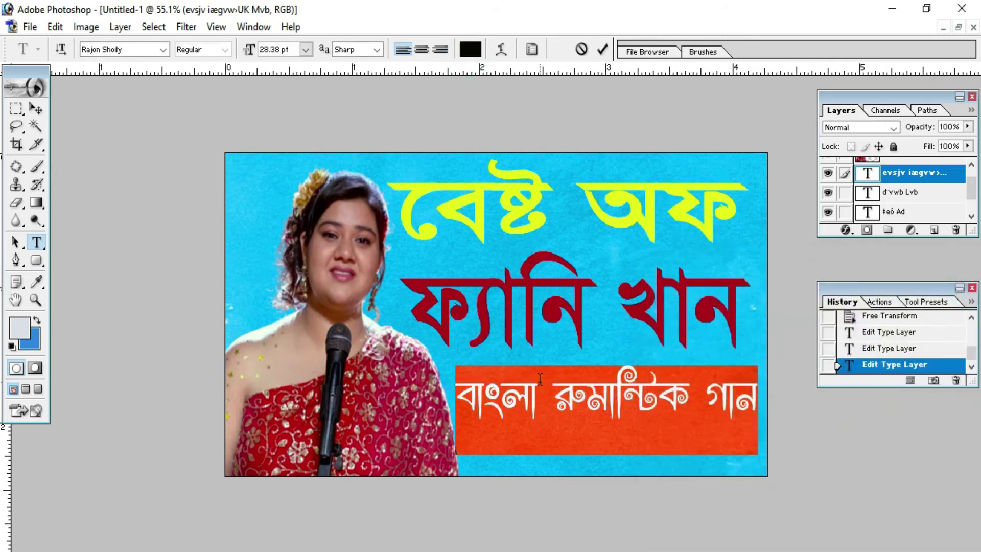
click(602, 49)
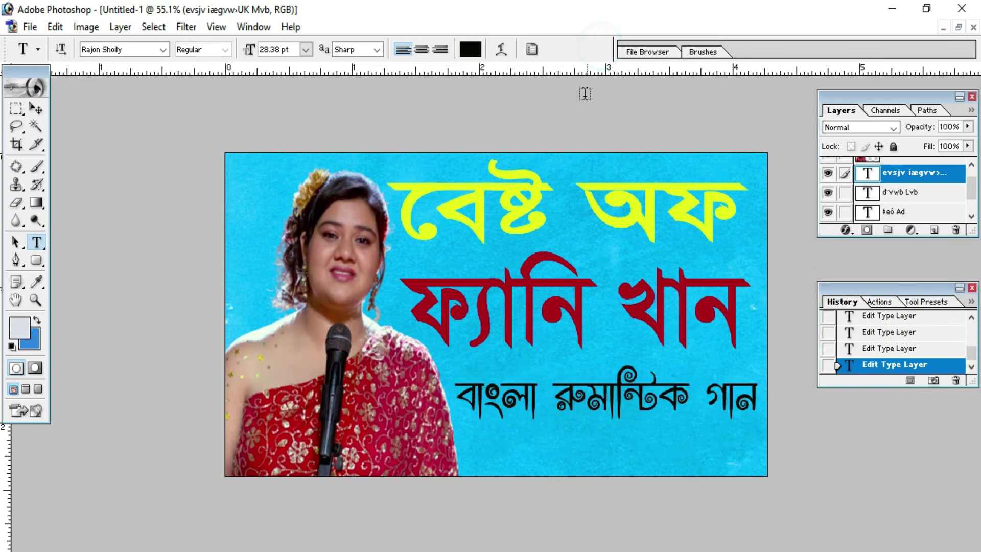
click(510, 201)
Step: Give the yellow বেষ্ট অফ heading the BrahmaputraMJ font
key(ctrl+a)
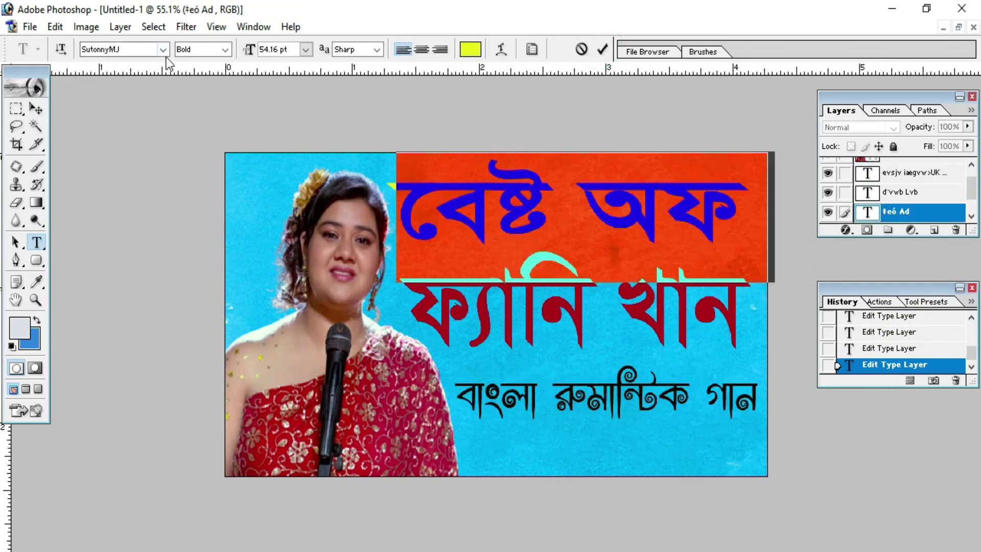
click(163, 53)
drag(208, 194, 200, 72)
scroll(140, 229, down, 2)
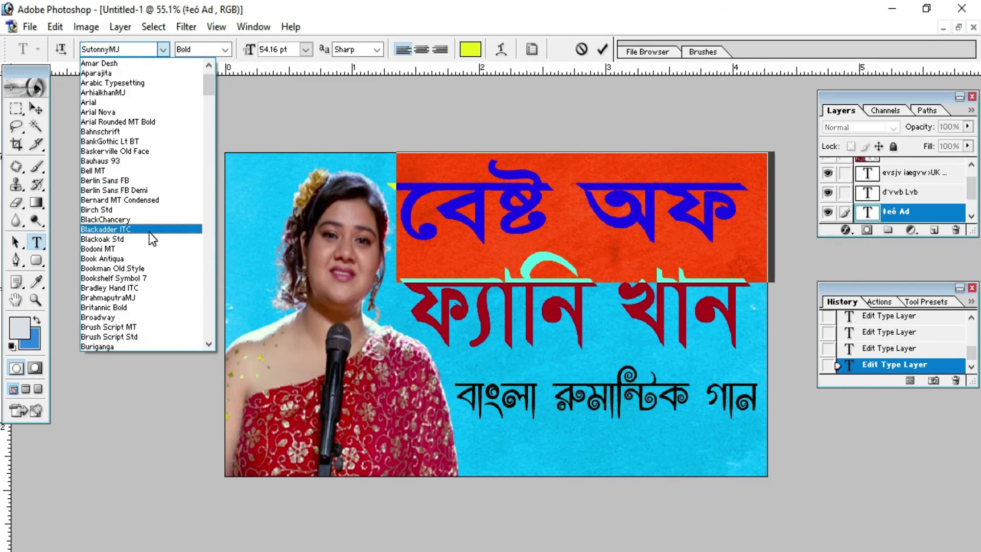
click(152, 296)
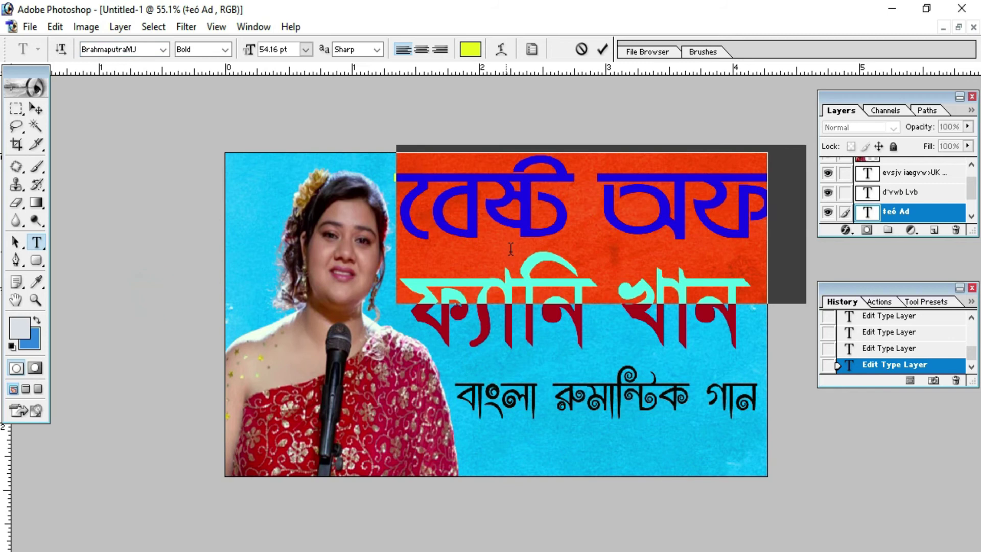
click(519, 247)
key(BackSpace)
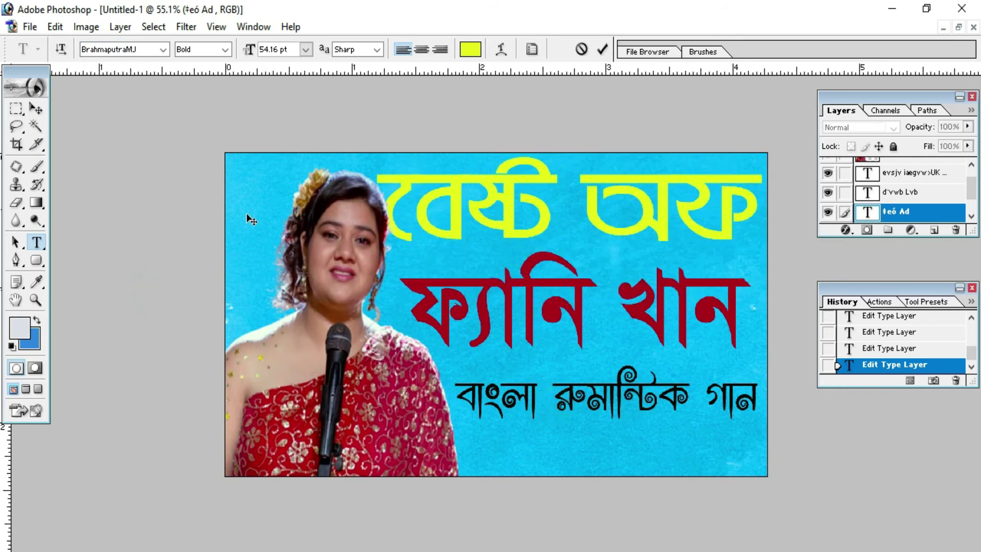
Step: Narrow the heading from its left side so it fits the canvas
click(35, 109)
key(ctrl+t)
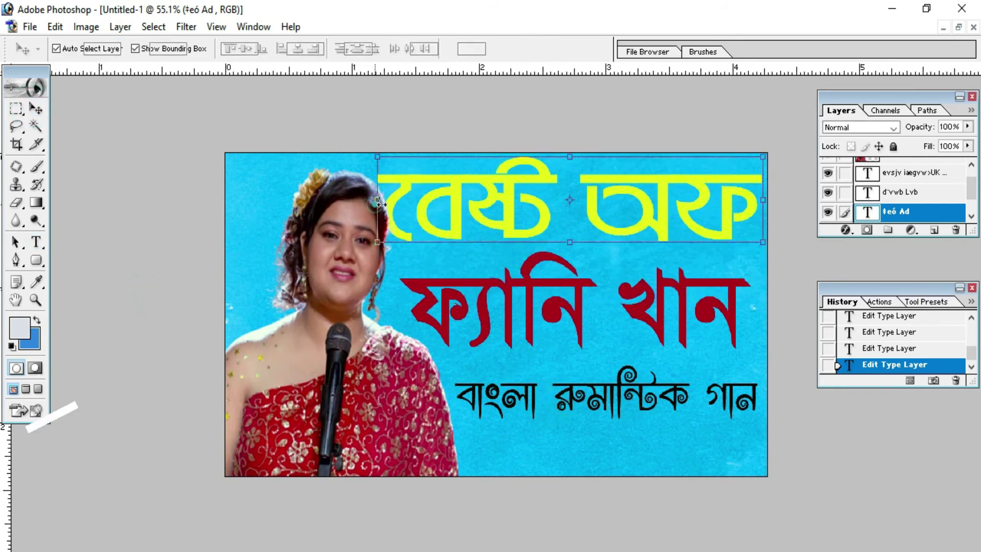
drag(377, 200, 395, 201)
click(603, 48)
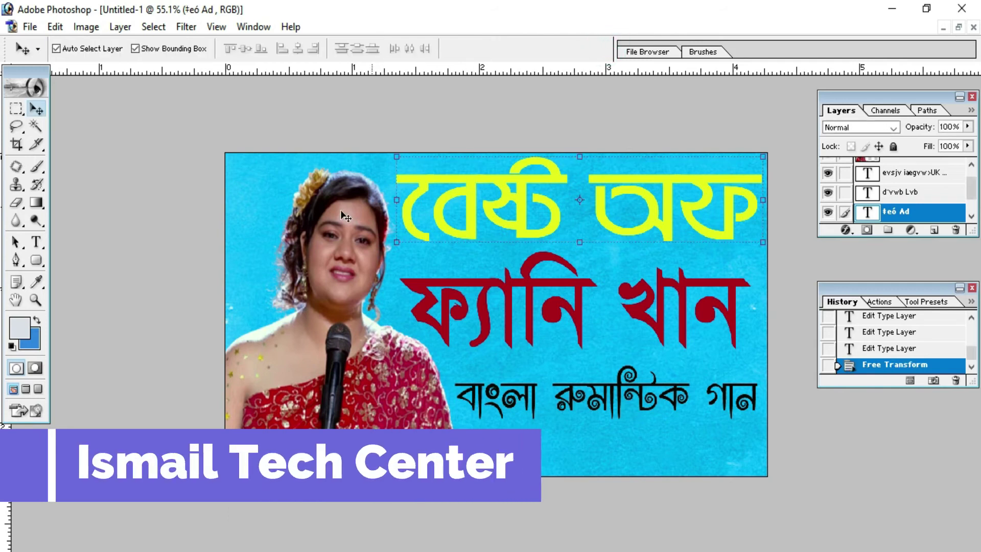
Step: Delete the stray glyphs at the heading's start and nudge the bottom line slightly up
click(36, 242)
click(444, 208)
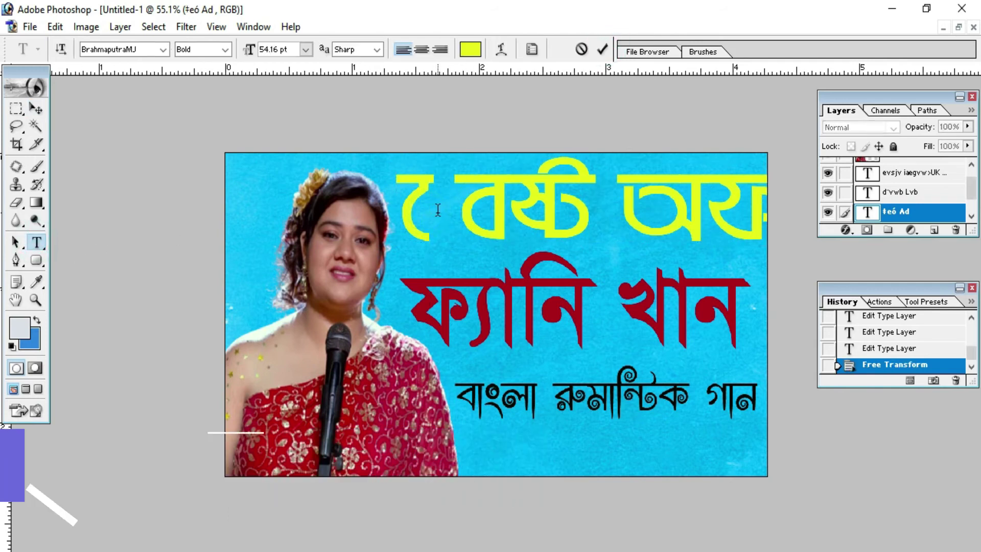
text(‡)
drag(517, 210, 279, 238)
key(BackSpace)
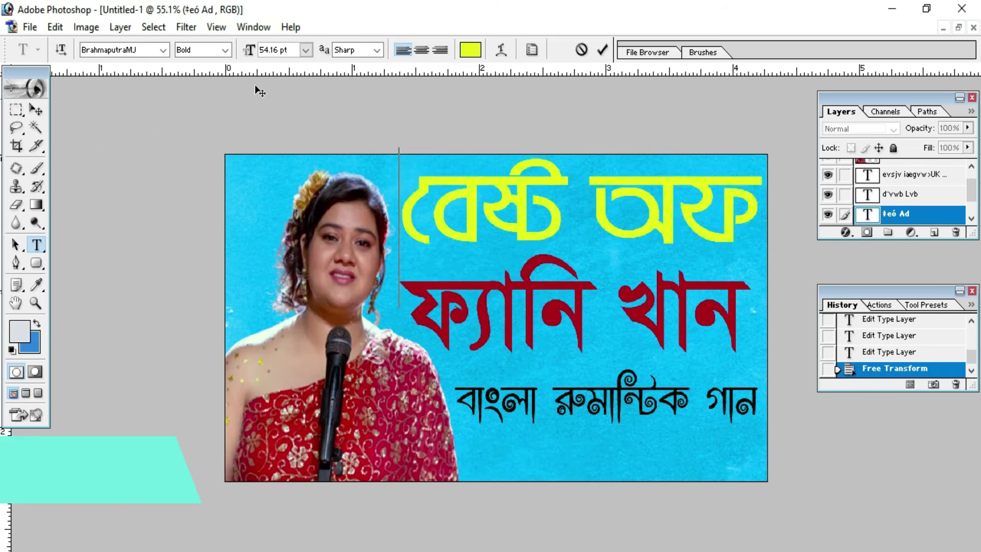
click(598, 53)
key(ctrl+0)
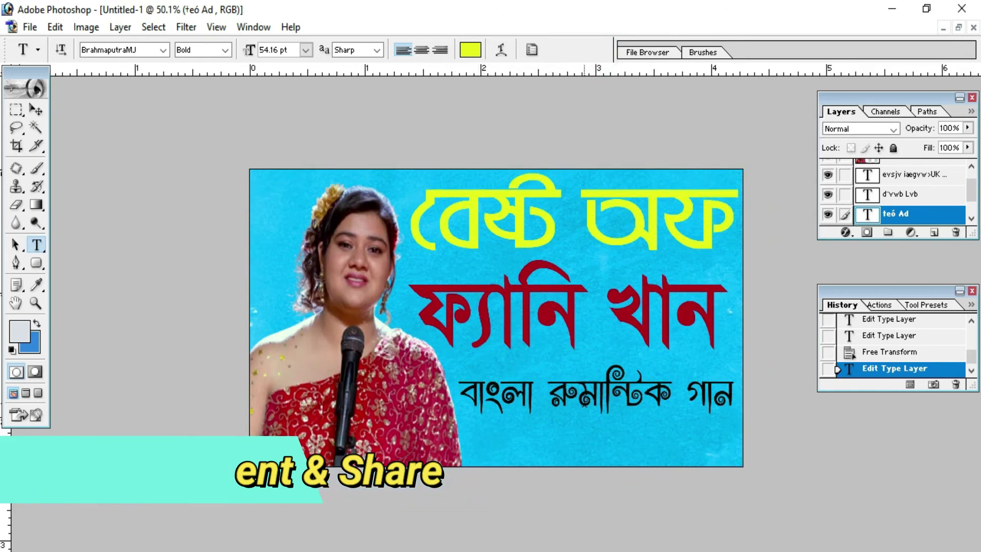
click(585, 403)
drag(572, 475, 576, 478)
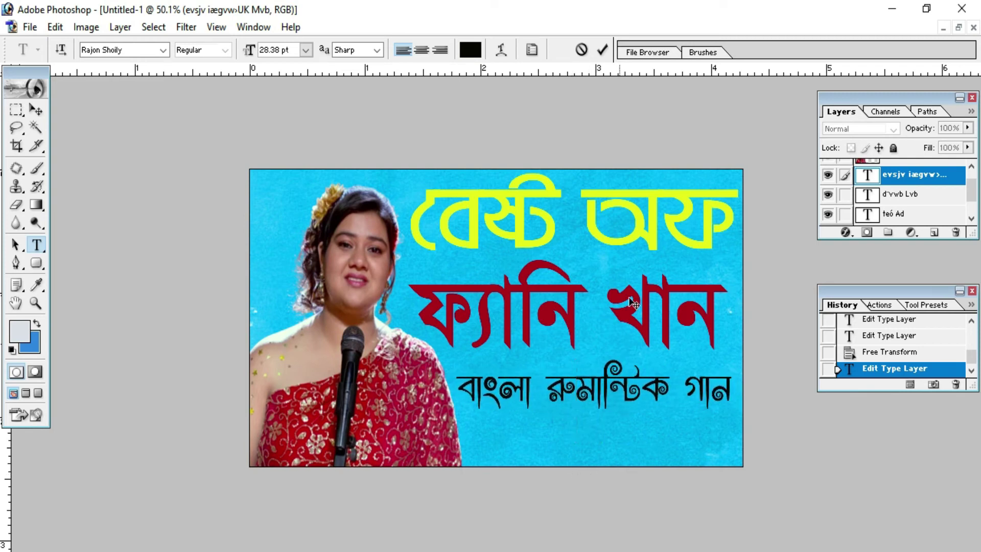
Step: Lift the midtones of the singer photo layer with a Curves adjustment
click(602, 49)
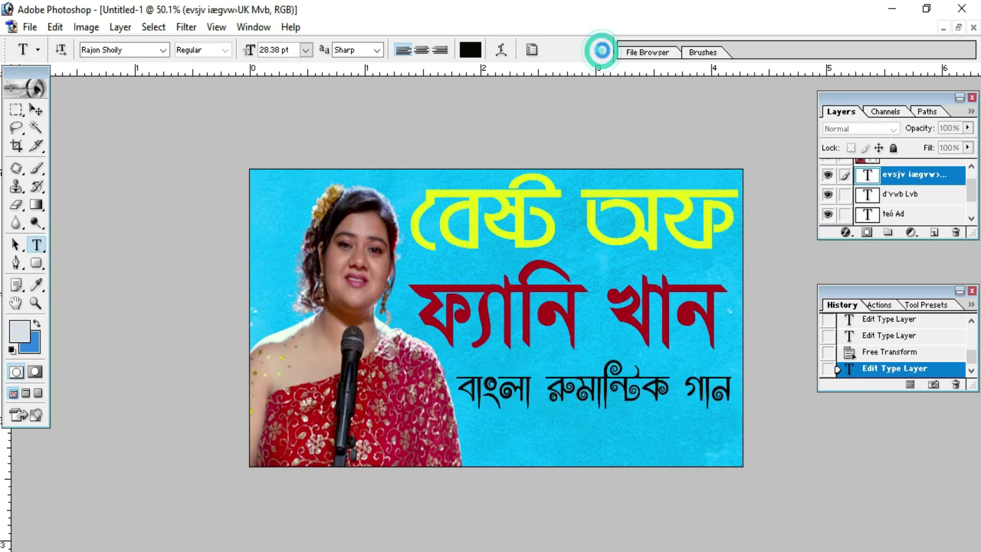
scroll(887, 187, up, 1)
click(892, 173)
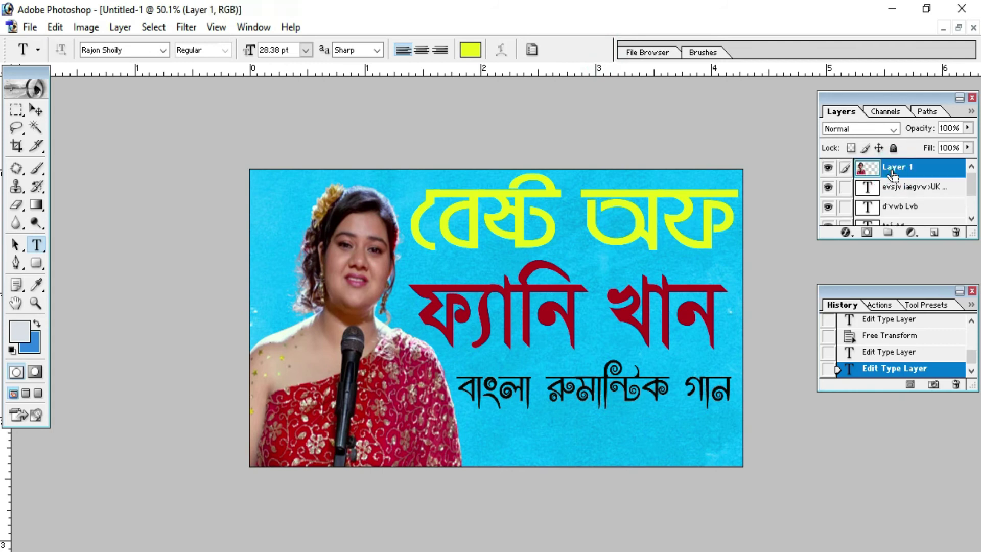
key(ctrl+m)
drag(815, 290, 817, 263)
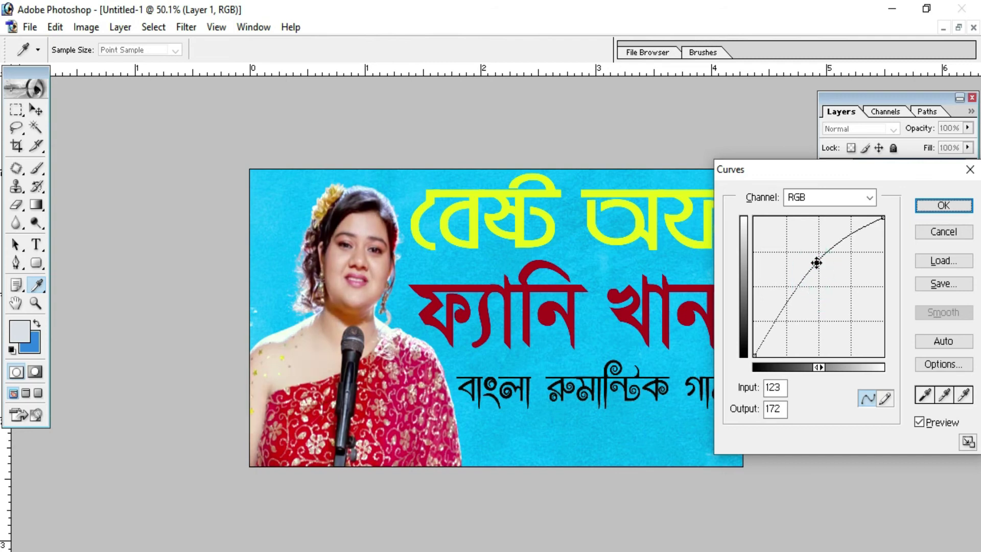
click(942, 206)
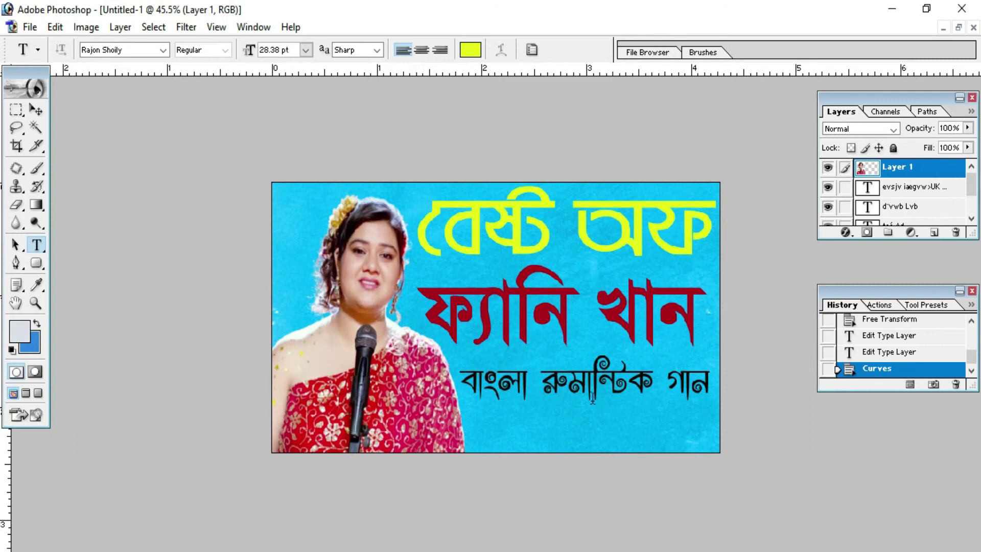
click(478, 441)
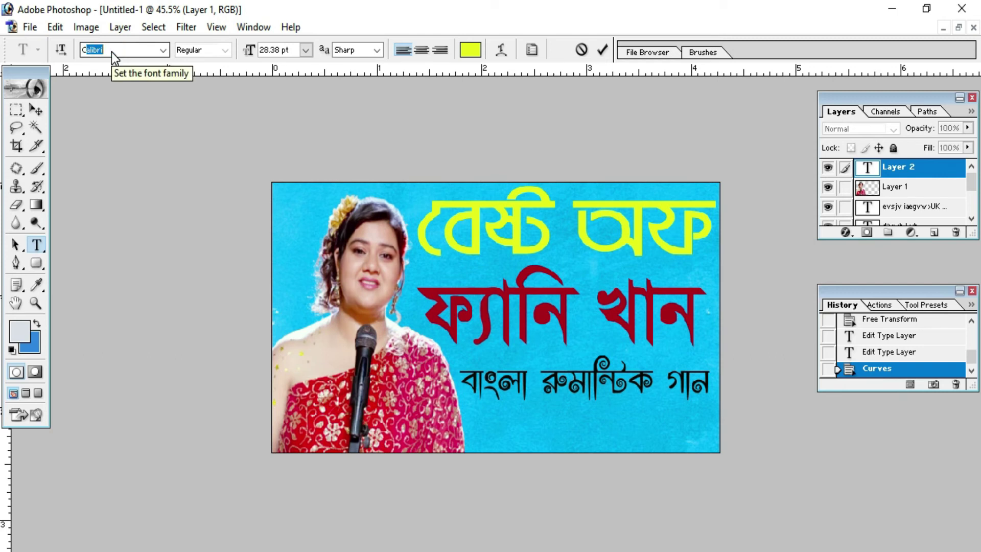
Step: Type 'Like, Comment & Share' in magenta Calibri at 11 pt
key(Return)
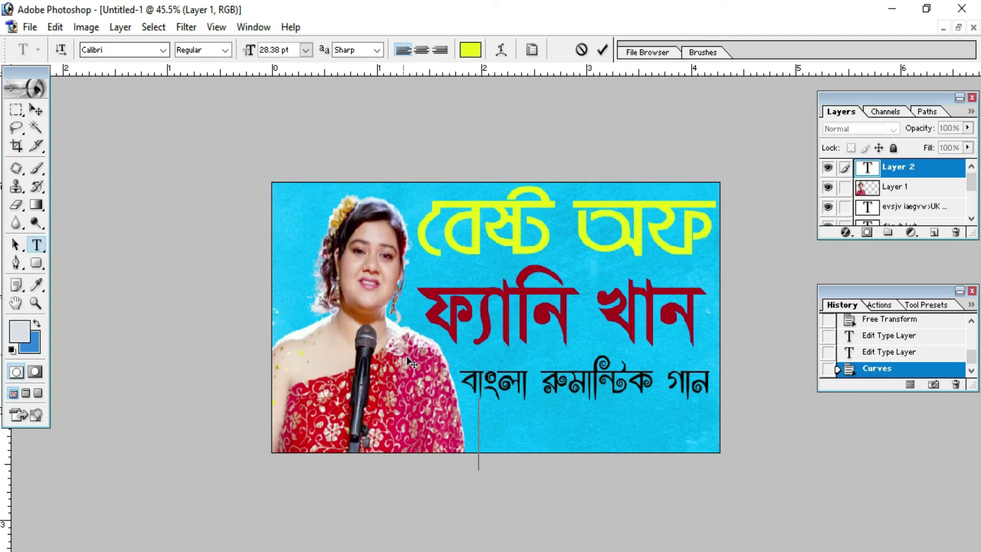
click(470, 50)
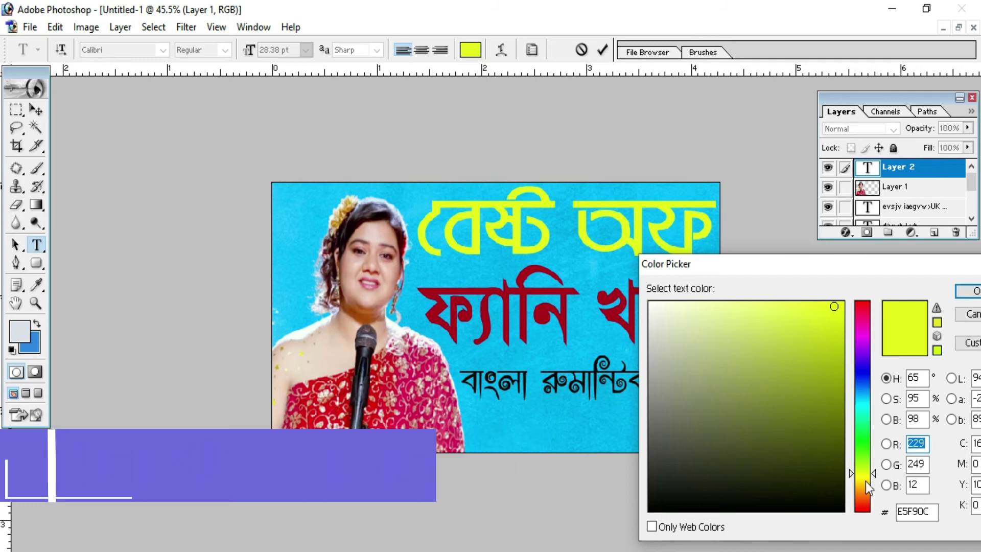
click(863, 336)
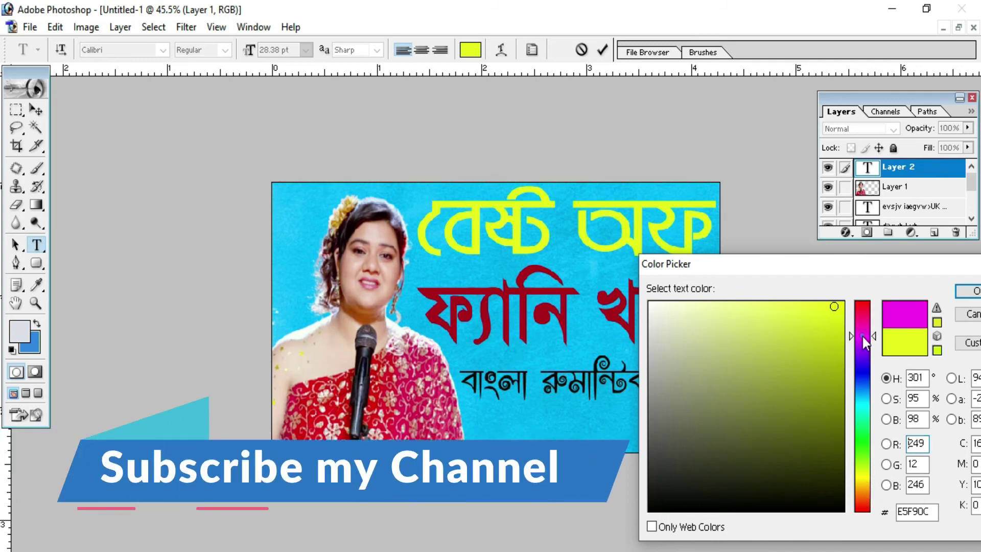
click(966, 290)
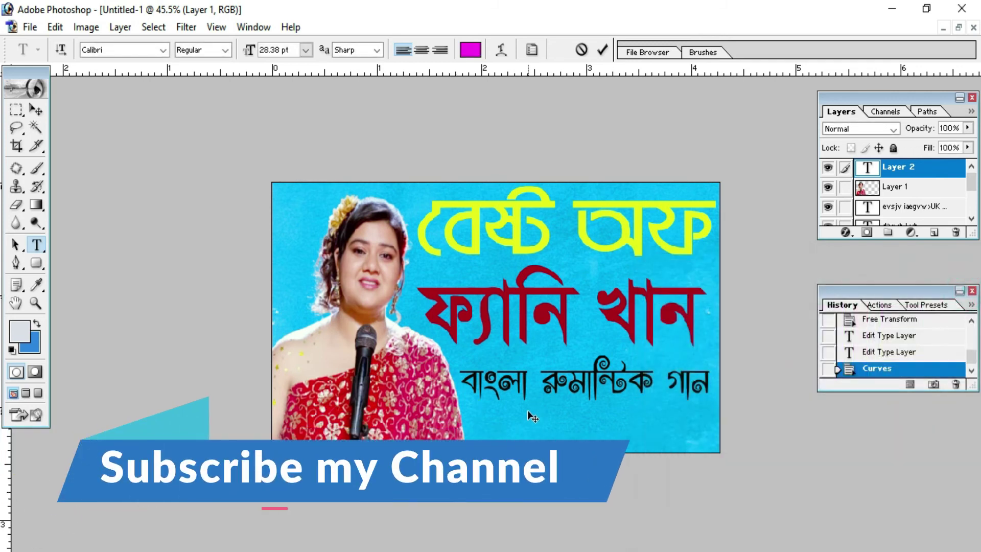
text(ik)
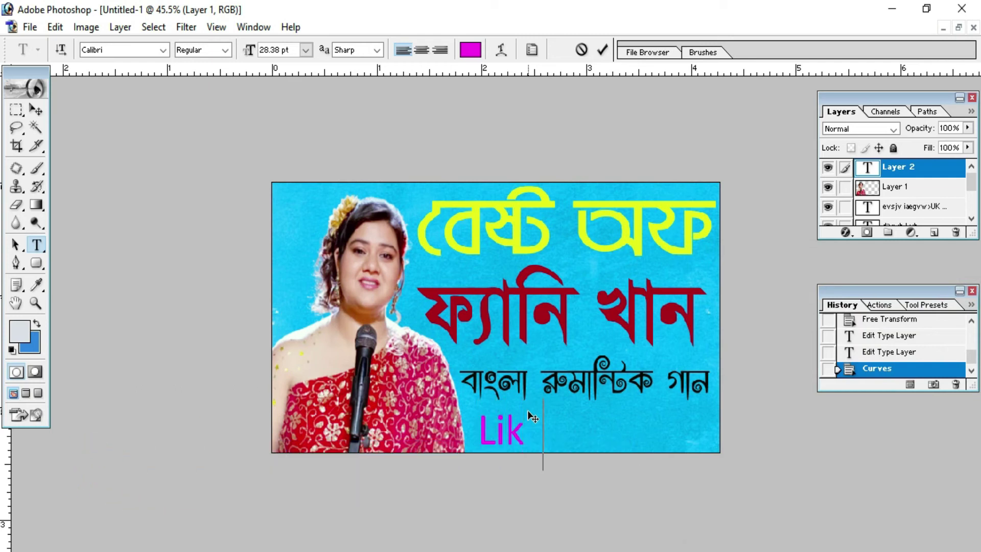
text(e, Comment)
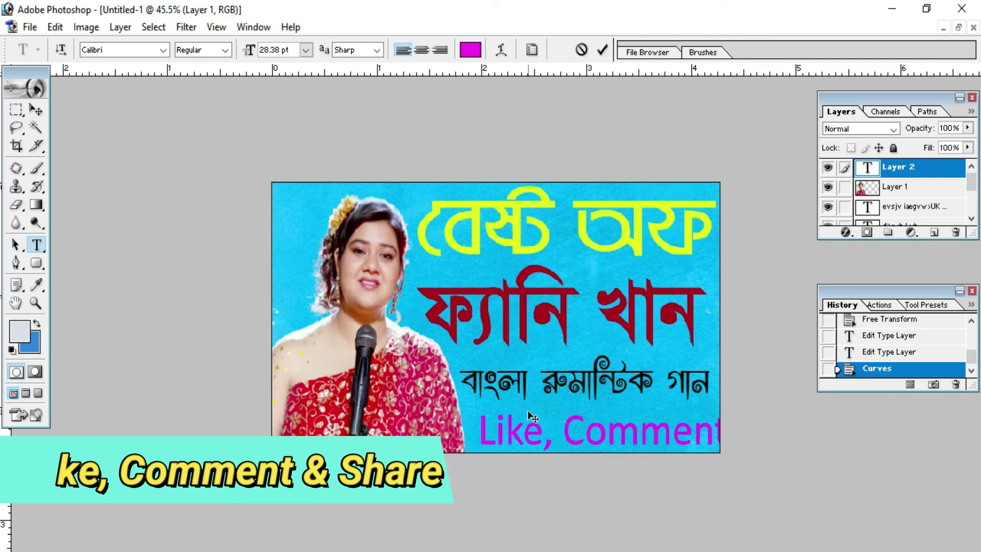
text( &)
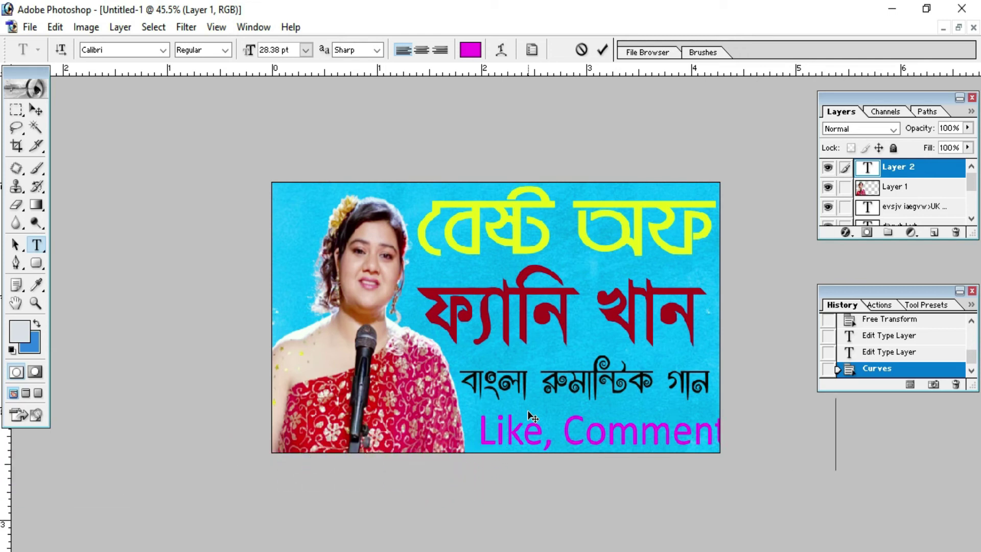
key(ctrl+a)
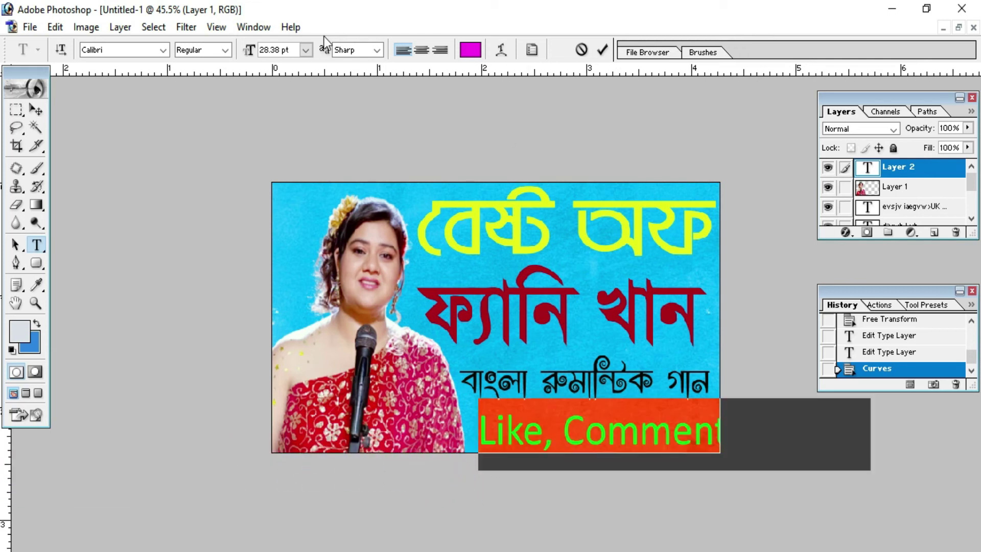
click(306, 50)
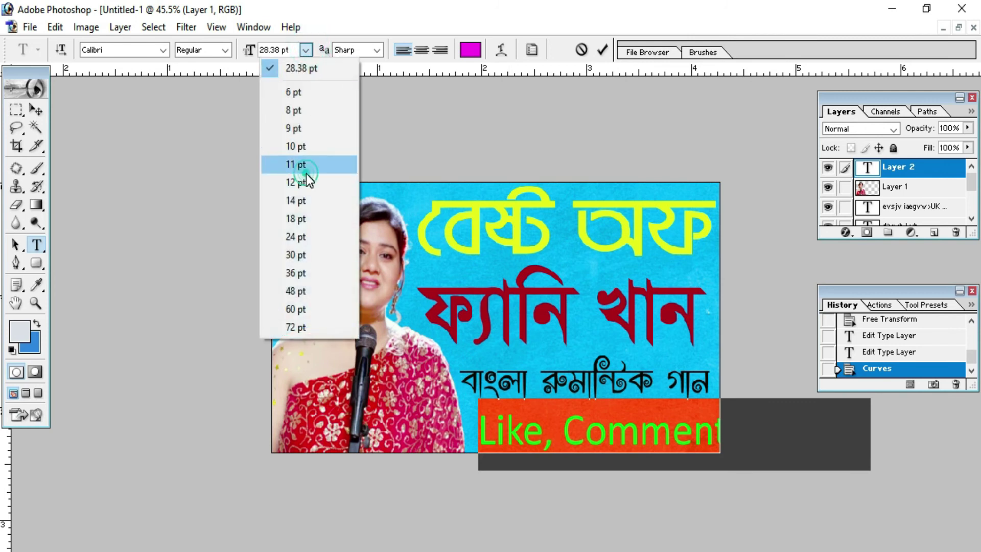
click(306, 172)
Step: Enlarge the line about 161.5% at bottom right and nudge the singer photo left
click(34, 112)
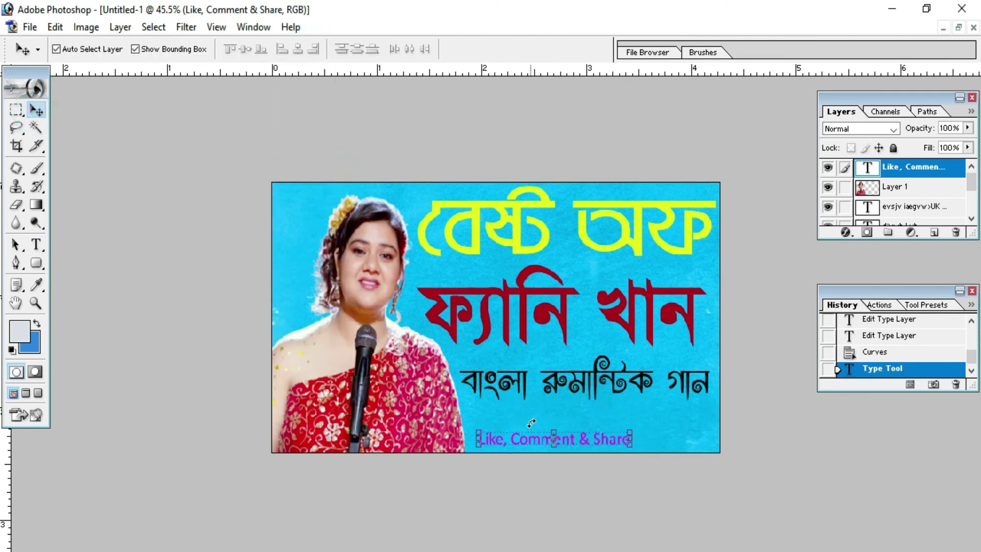
drag(507, 442, 497, 434)
mouse_move(622, 438)
mouse_down()
mouse_move(657, 450)
mouse_move(713, 445)
mouse_up()
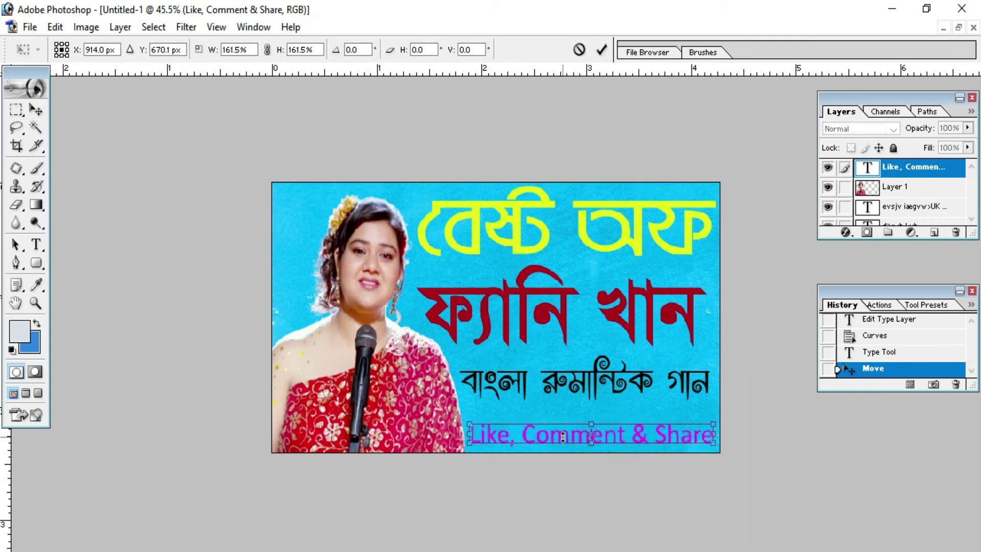
click(602, 50)
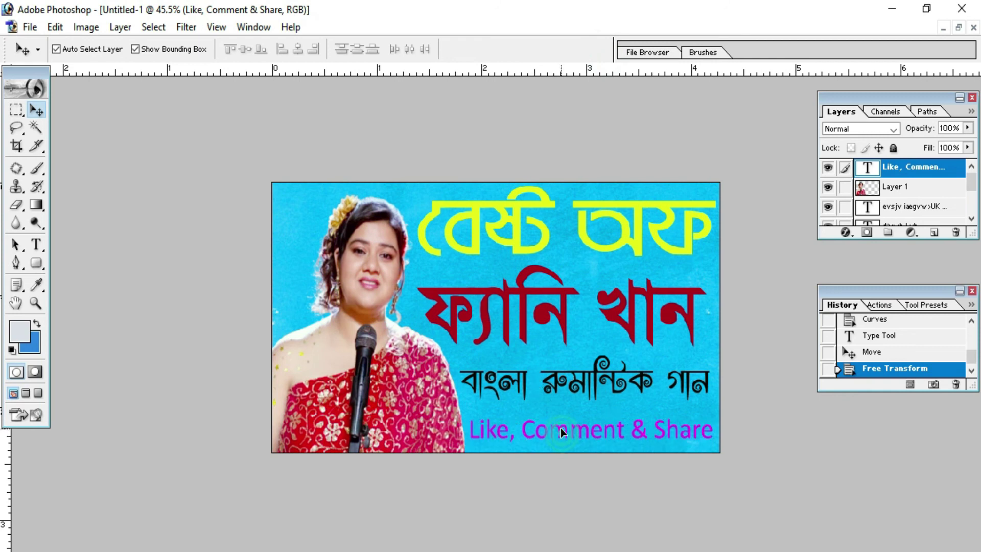
drag(562, 436, 564, 430)
key(ctrl+plus)
scroll(481, 381, up, 1)
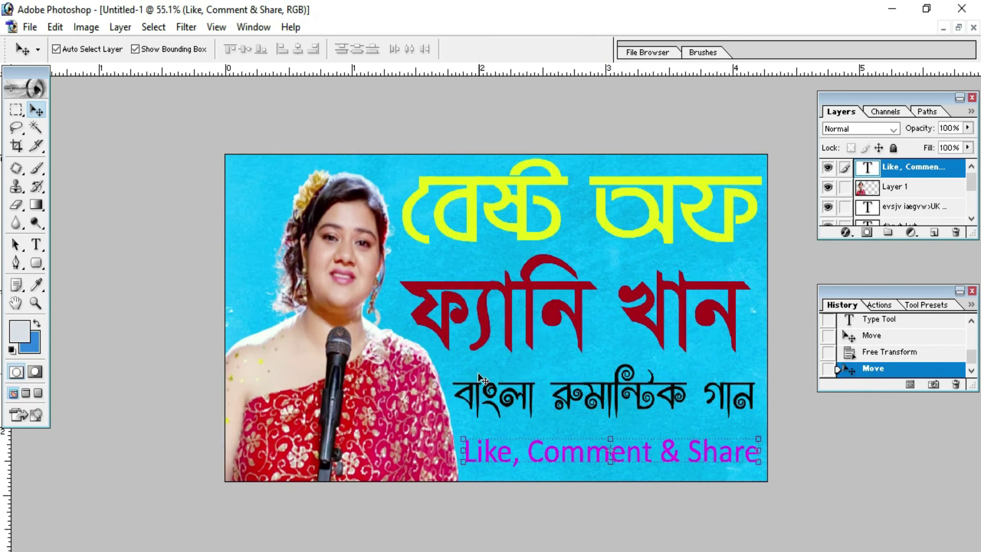
drag(331, 438, 326, 435)
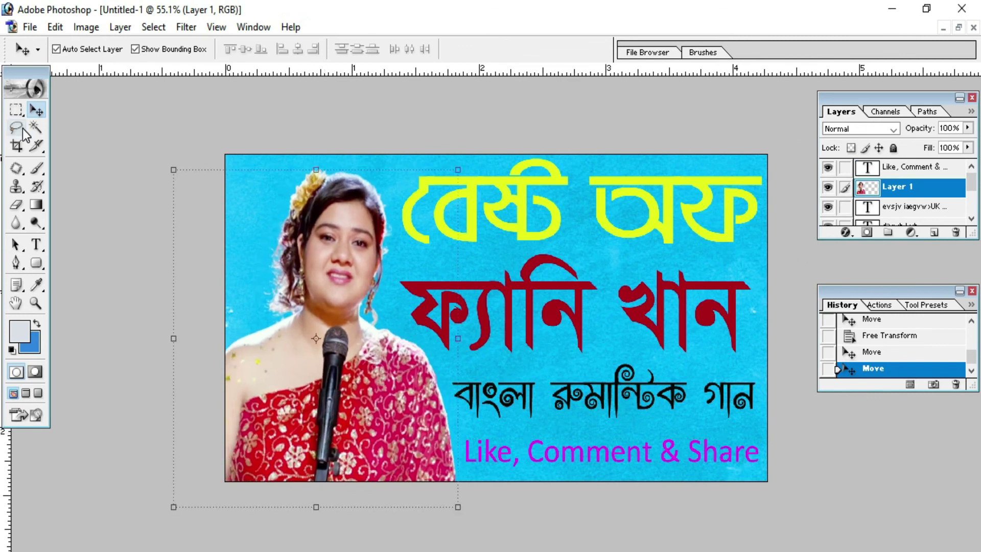
Step: Merge the three Bengali text layers, singer photo and Like, Comment & Share layer into Background
click(16, 110)
click(912, 197)
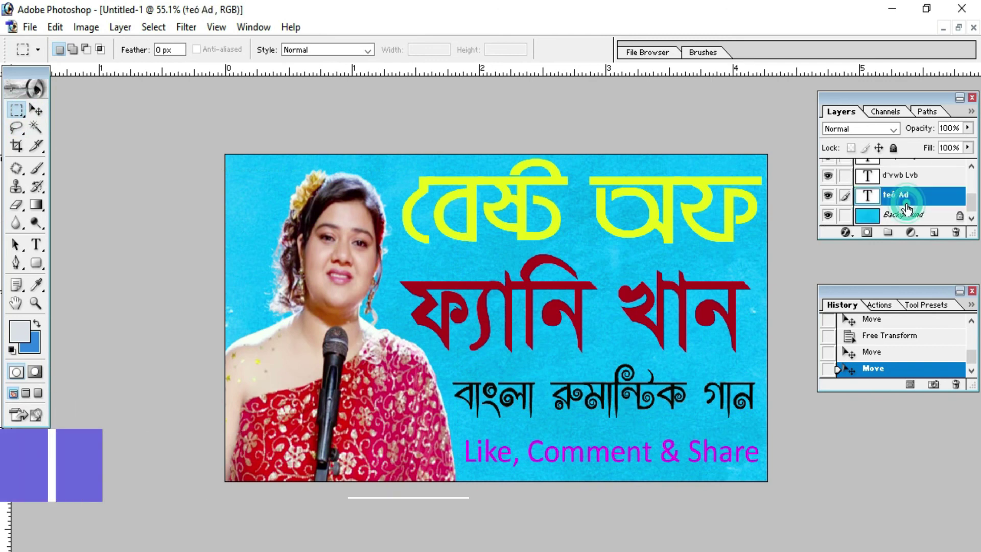
key(ctrl+e)
click(912, 196)
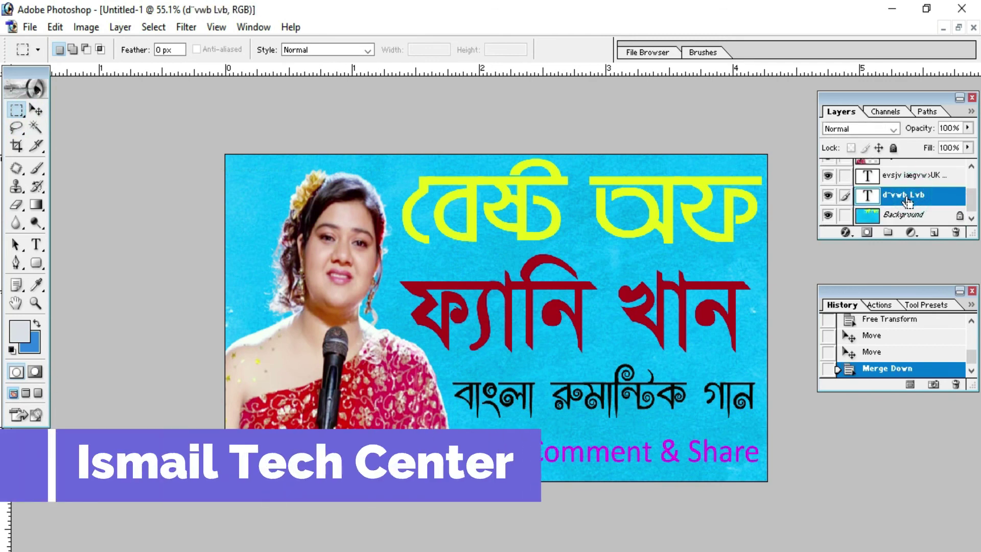
key(ctrl+e)
click(897, 201)
key(ctrl+e)
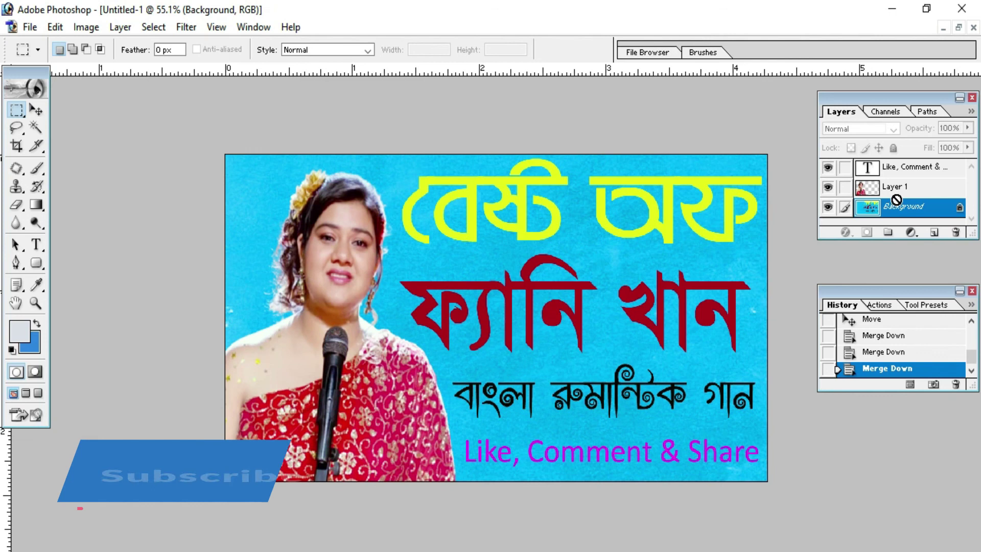
click(899, 185)
key(ctrl+e)
click(899, 169)
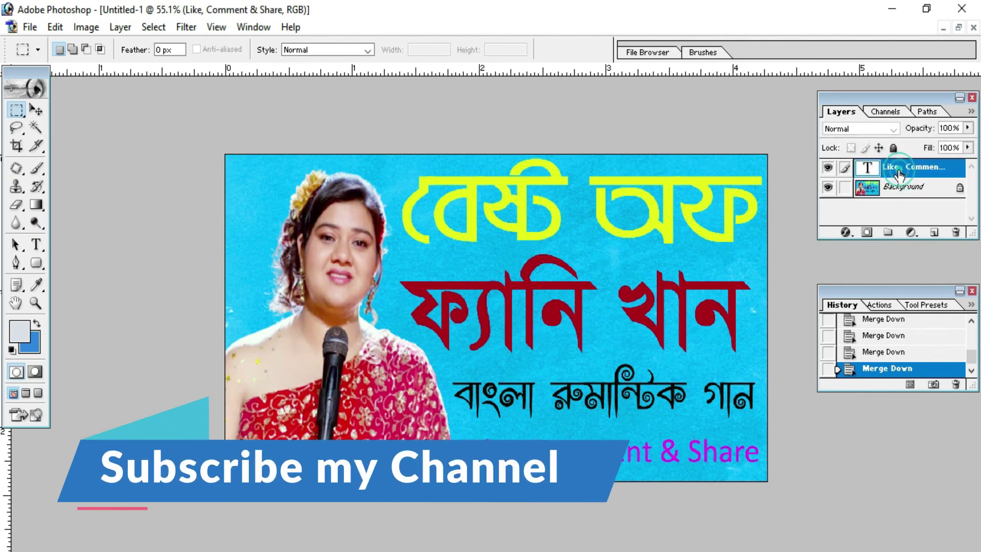
key(ctrl+e)
key(ctrl+0)
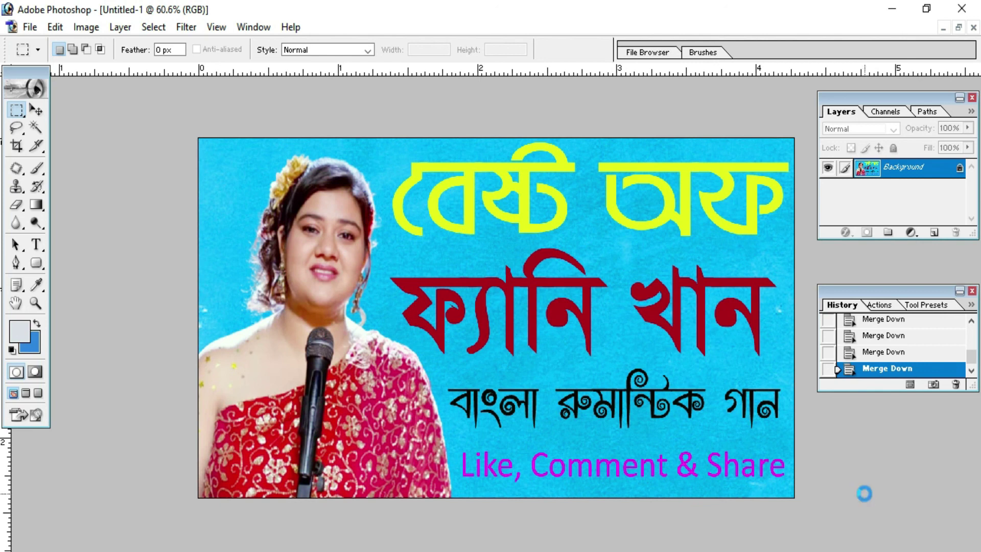
key(ctrl+shift+s)
Step: Save a JPEG named 'thamnill photo' to the Desktop at quality 12
click(354, 165)
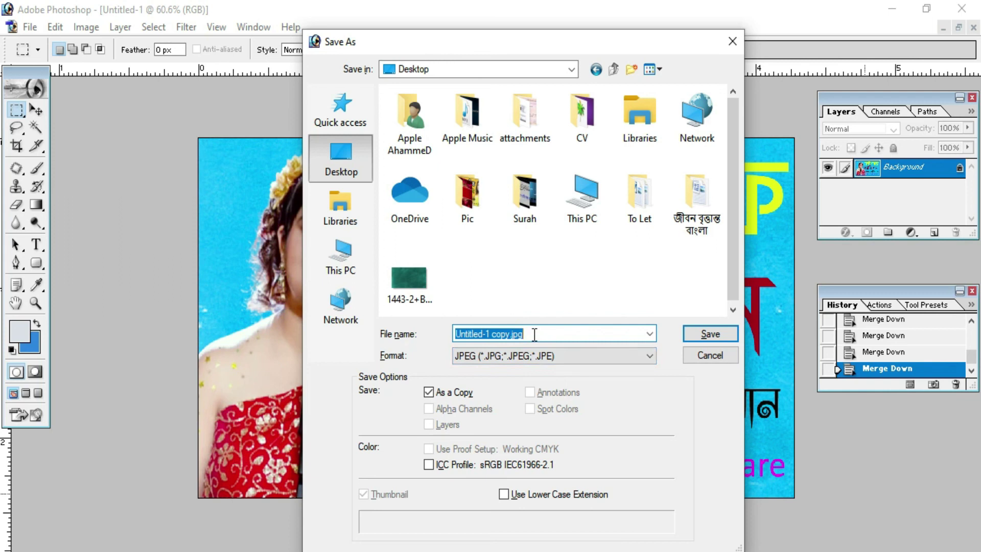
text(thamnill photo)
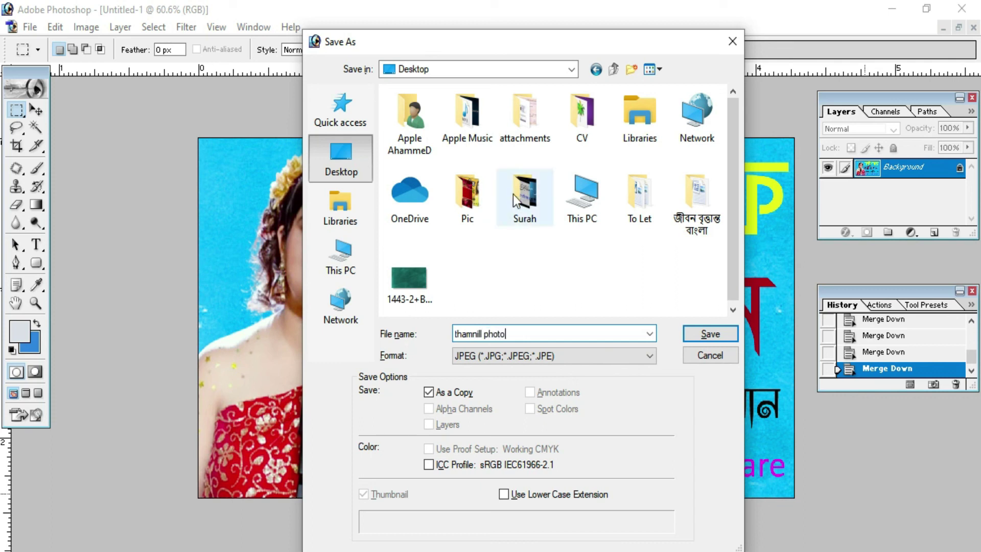
click(715, 335)
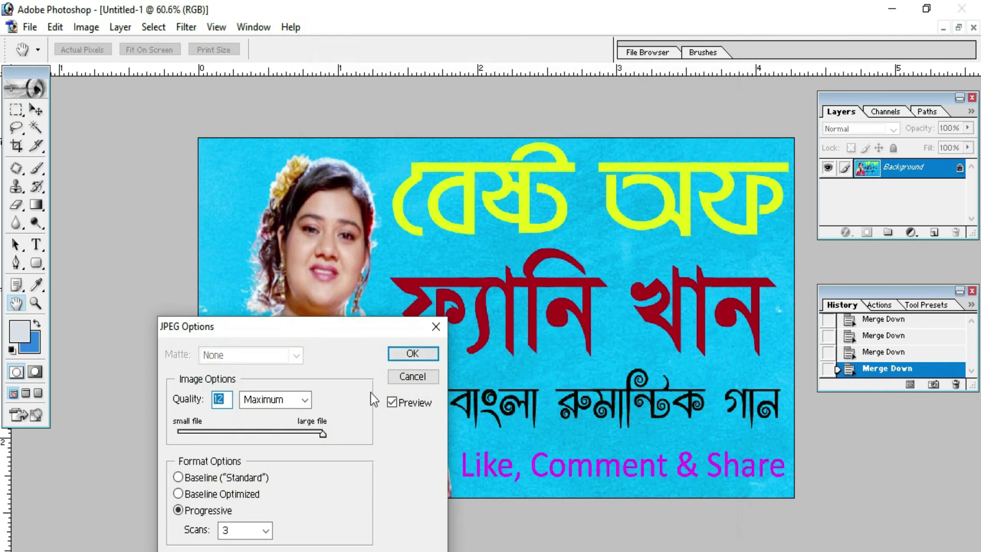
click(413, 353)
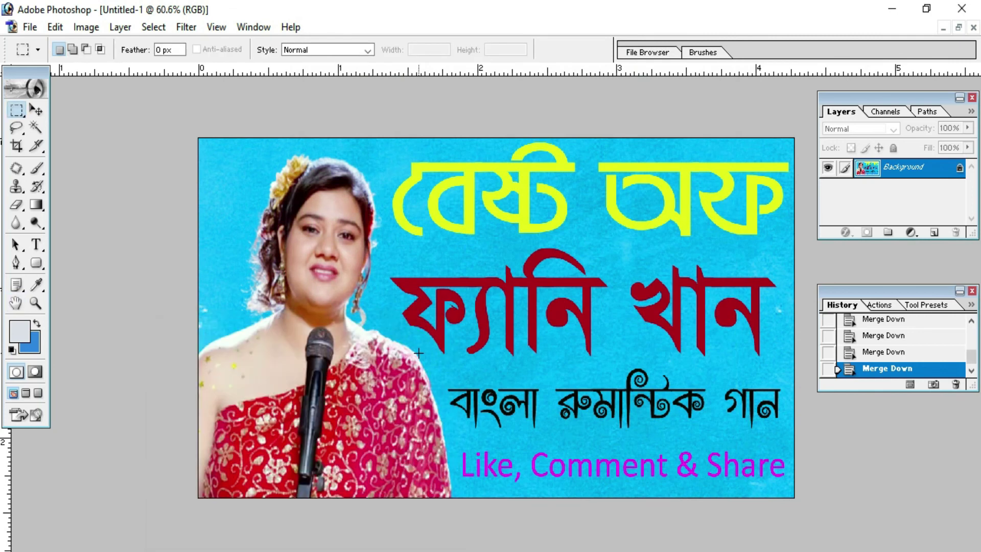